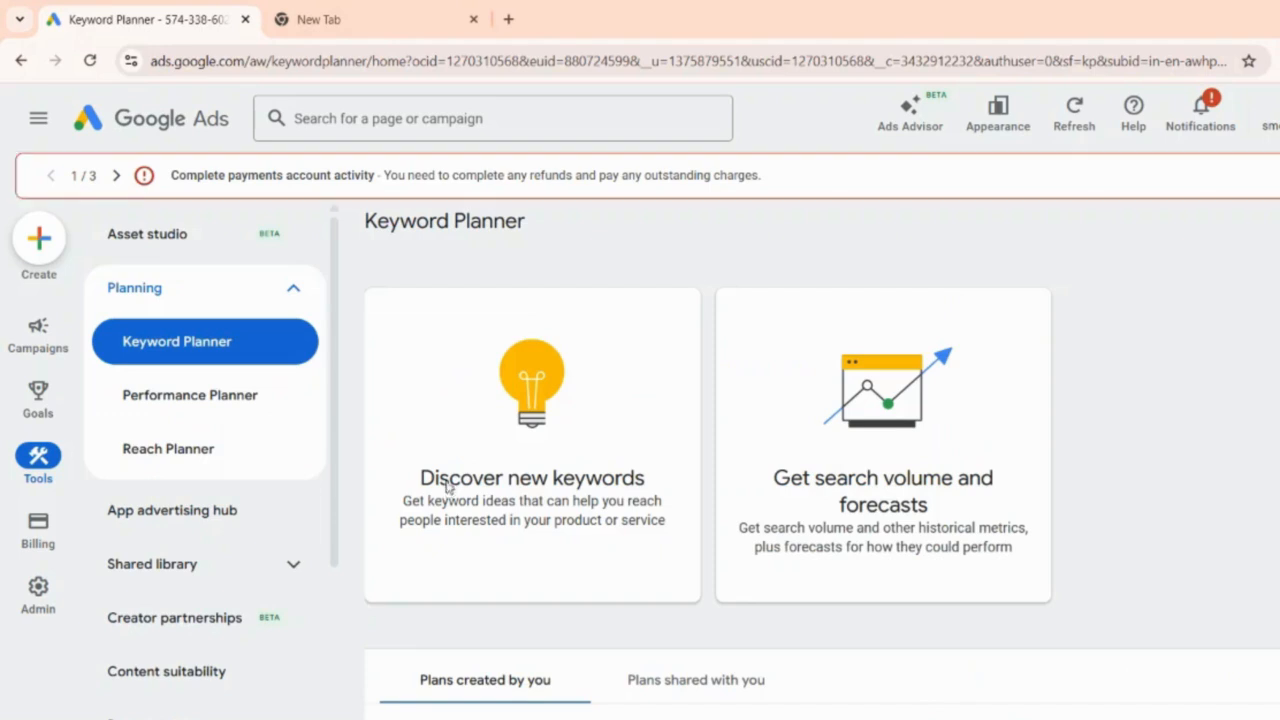
- Start discovering new keywords with the seed term "seo agency in mathura" and get the keyword ideas
left_click(447, 488)
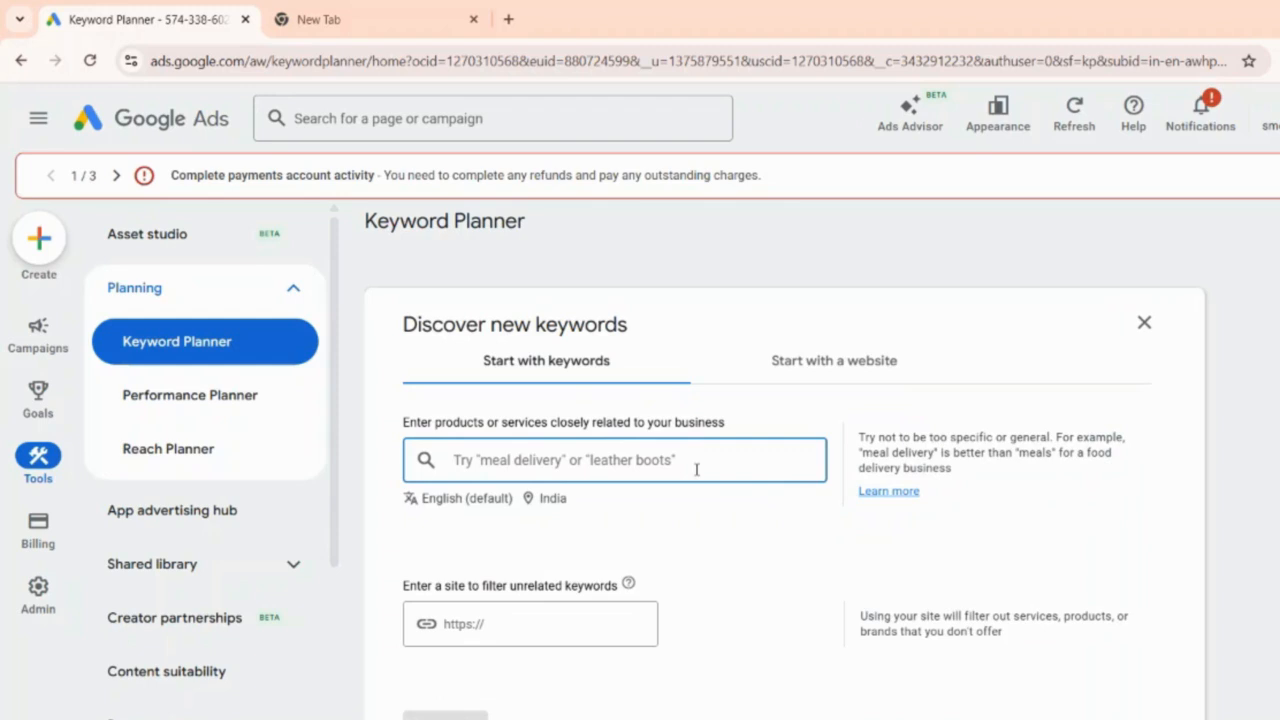
type("s")
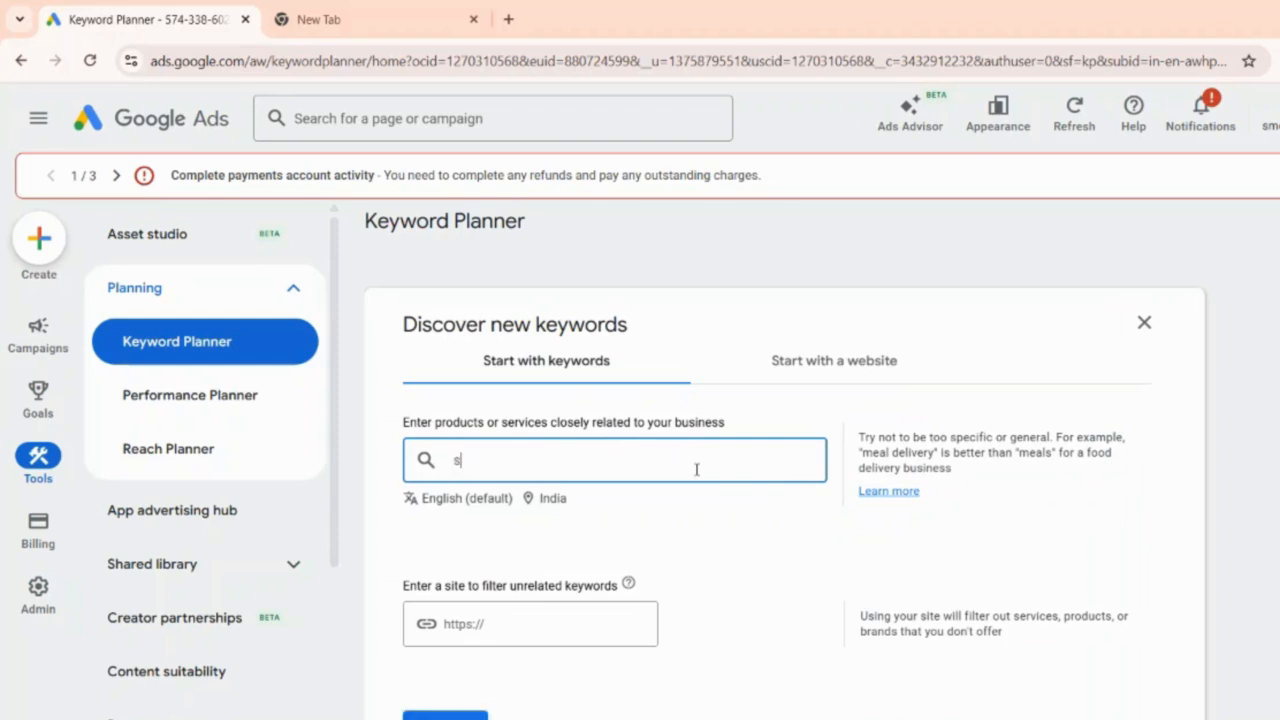
type("eo agency in mathura")
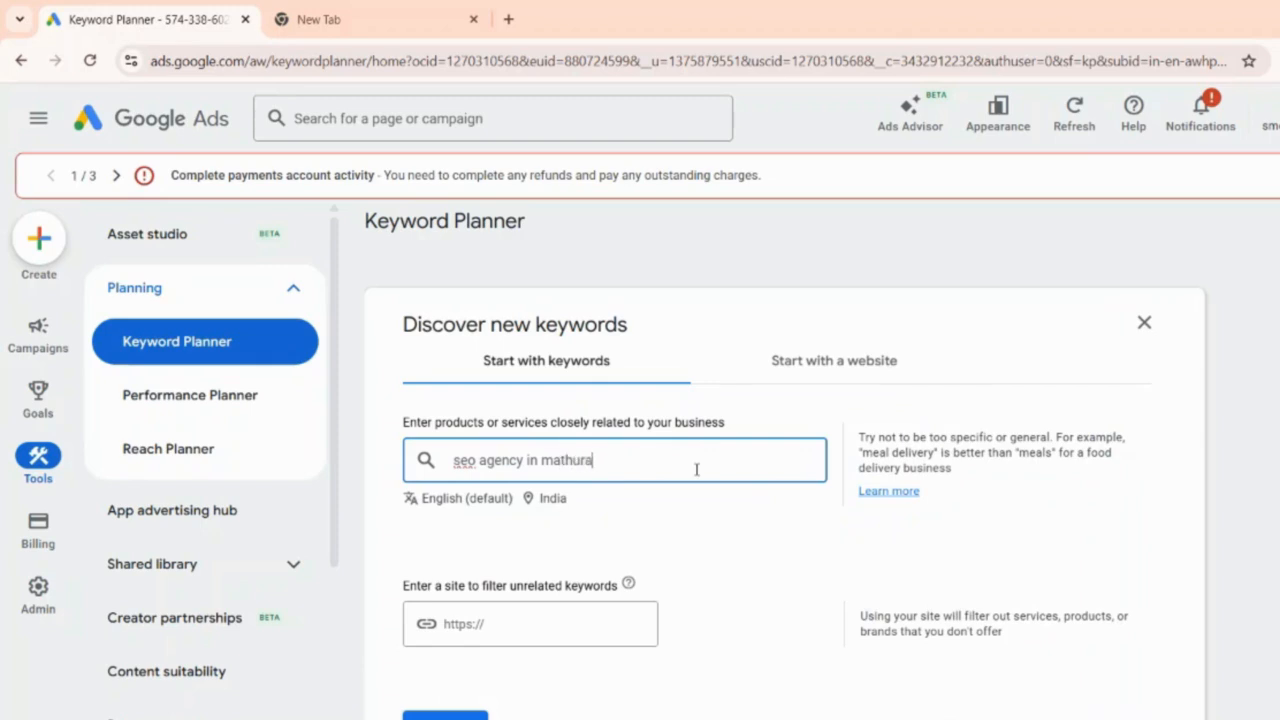
key("Return")
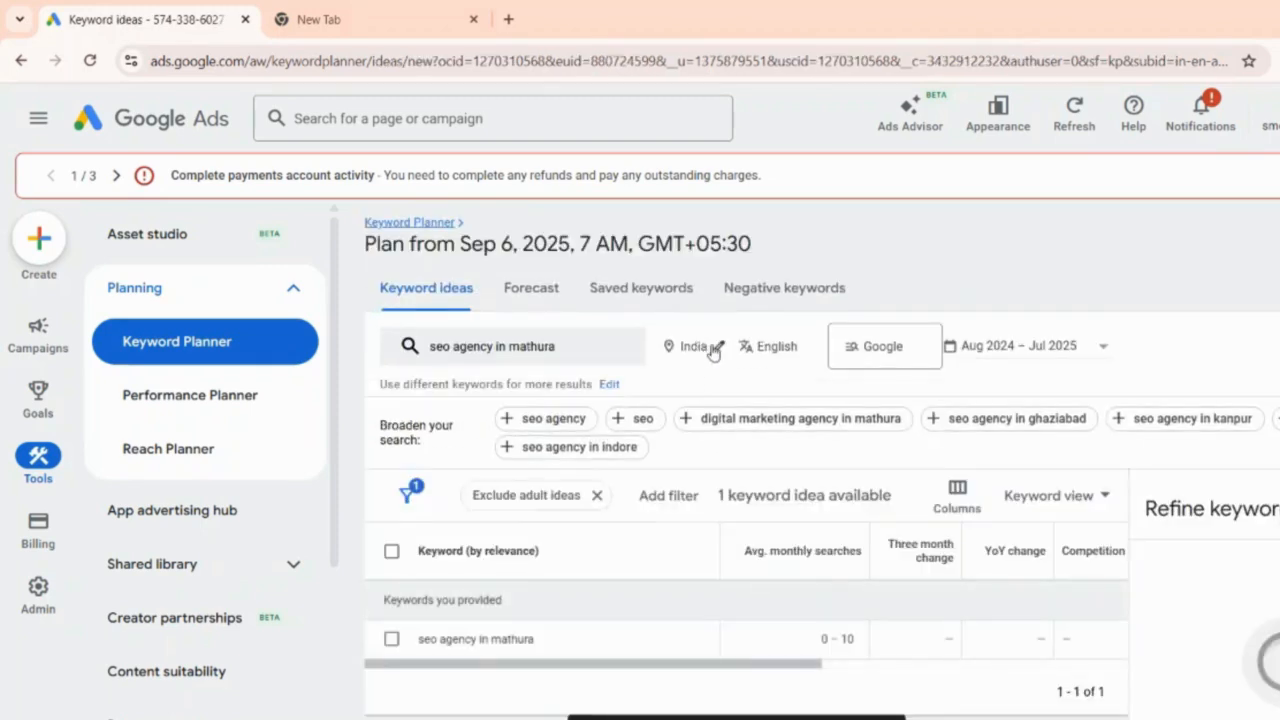
left_click(717, 347)
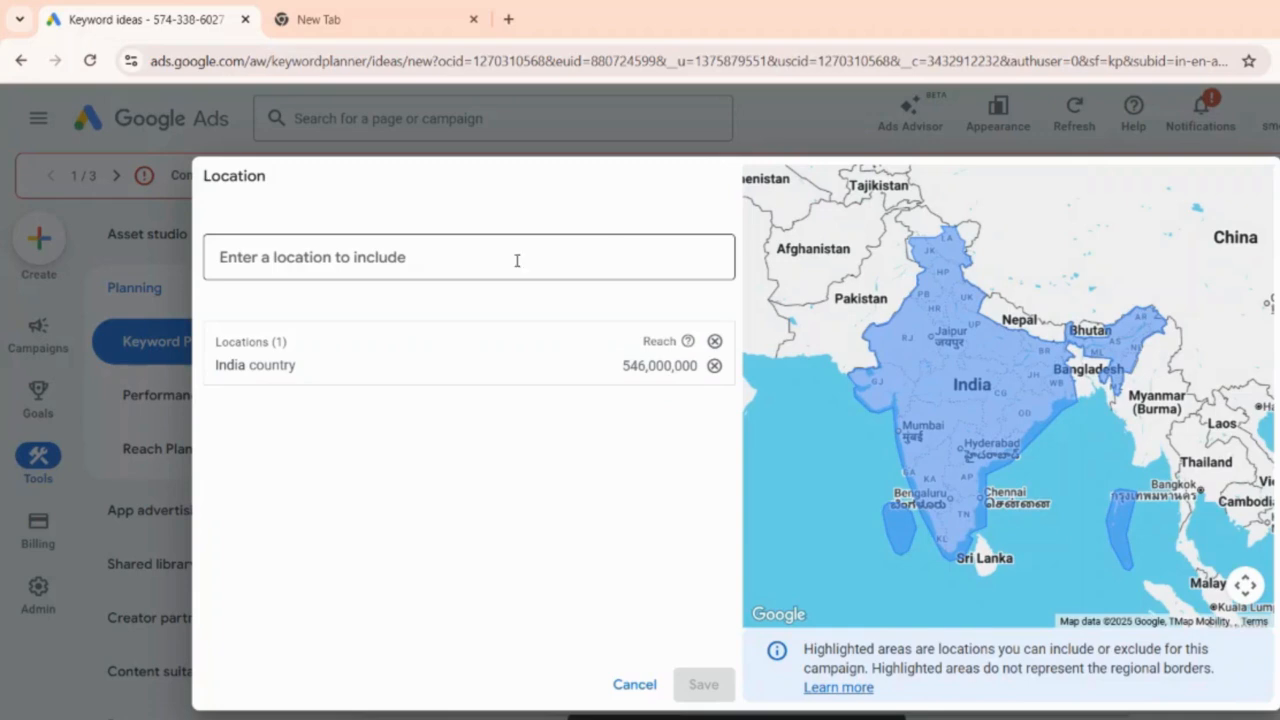
left_click(455, 275)
type("uni")
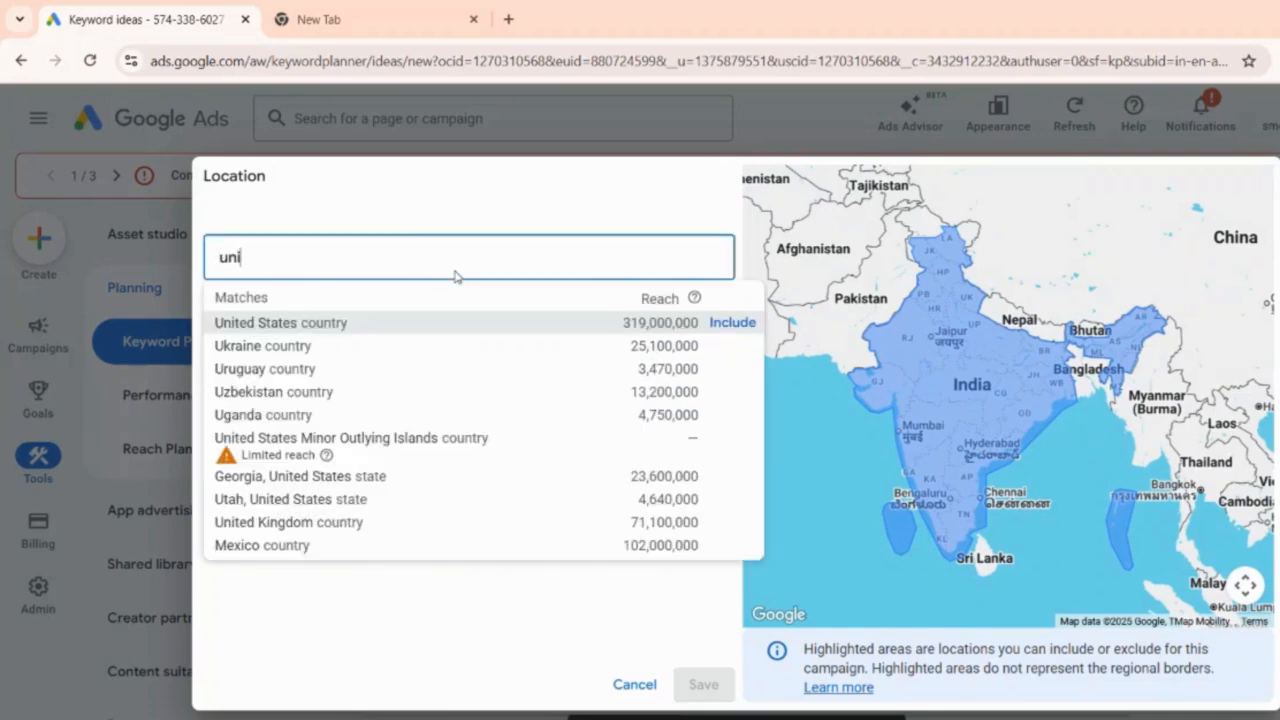
left_click(506, 651)
left_click(619, 689)
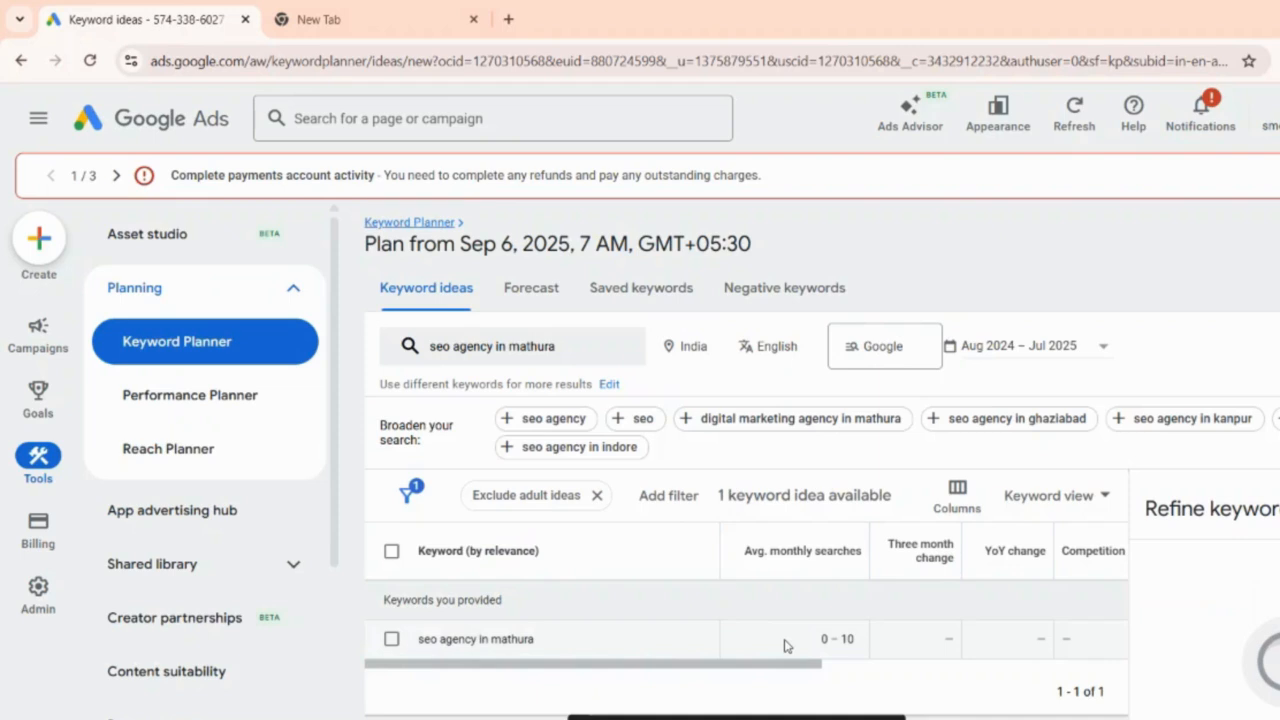
- Shorten the seed keyword to "seo agency", get the new results and look through the list of keyword ideas
left_click(477, 343)
left_click(543, 438)
double_click(565, 441)
key("BackSpace")
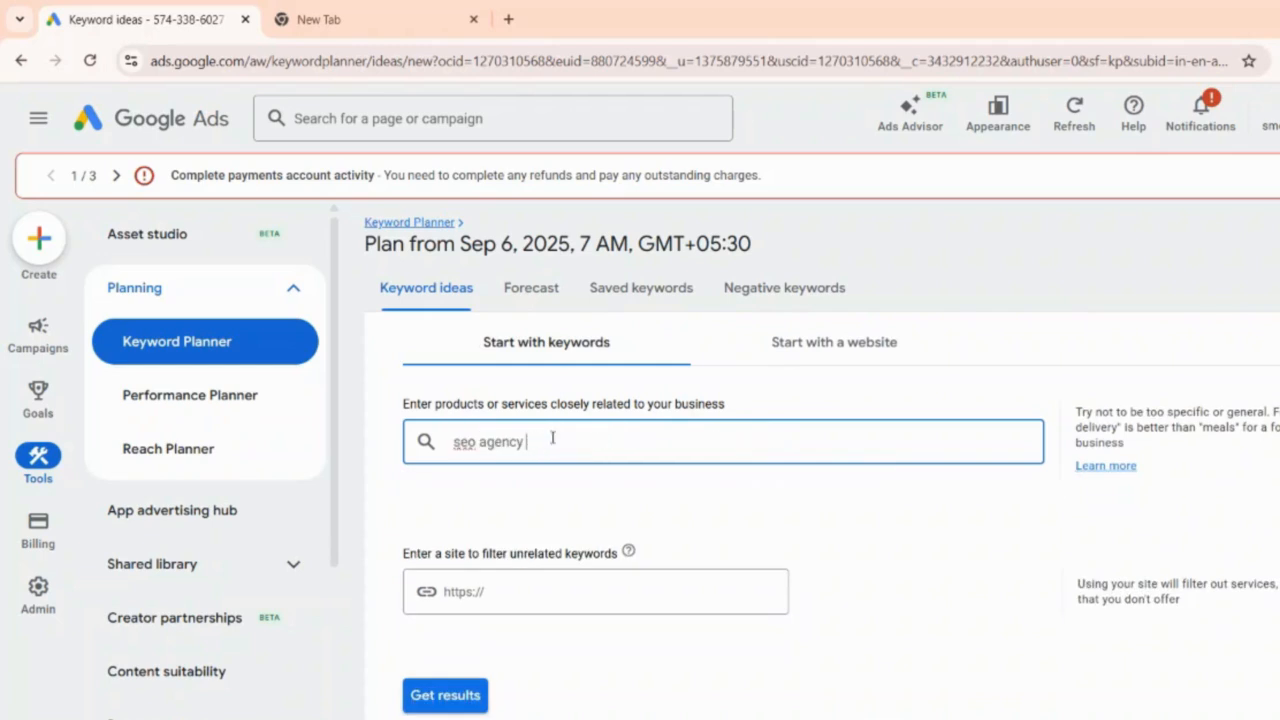
key("Return")
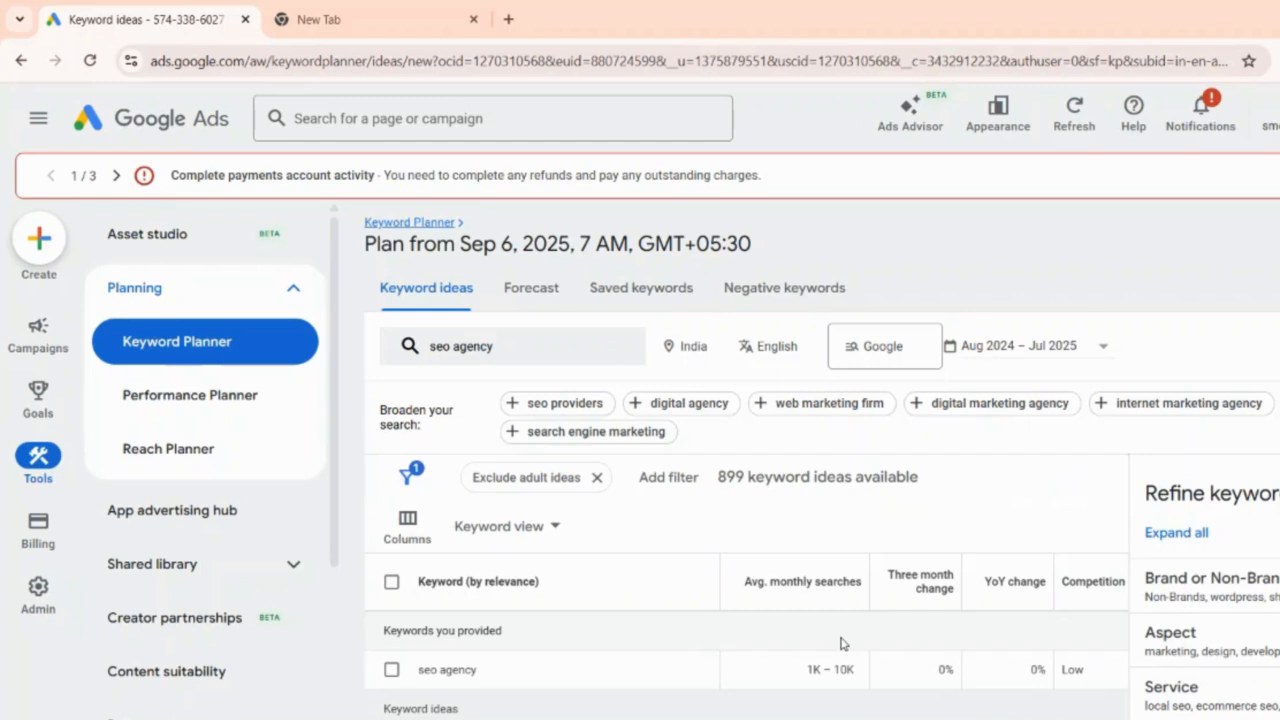
scroll(840, 643, "down", 2)
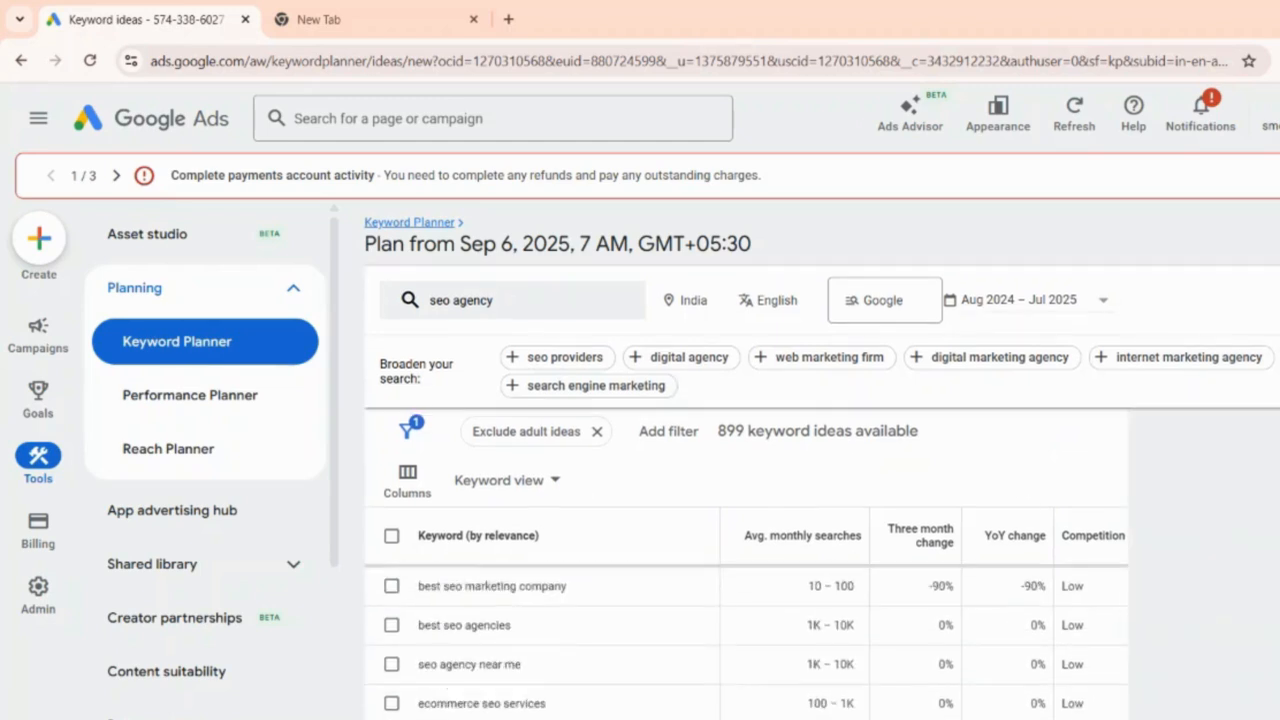
scroll(745, 640, "down", 5)
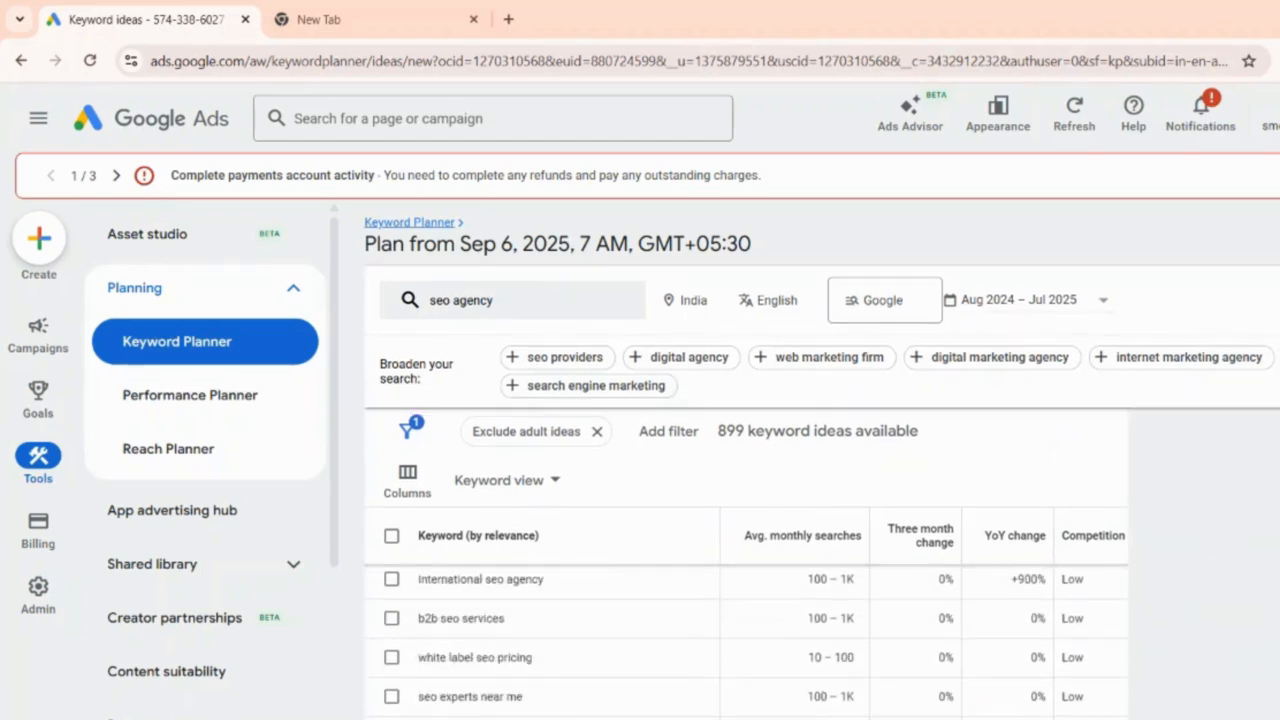
scroll(745, 640, "down", 3)
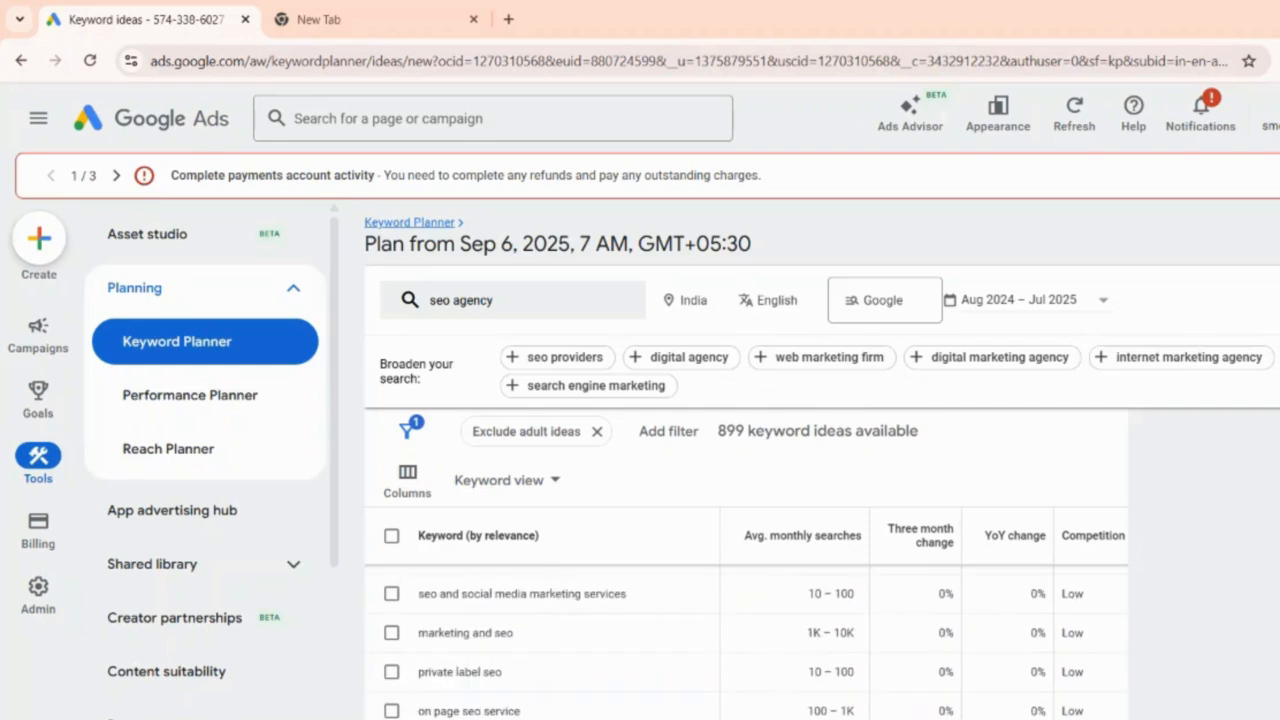
scroll(745, 640, "down", 10)
scroll(1276, 332, "up", 20)
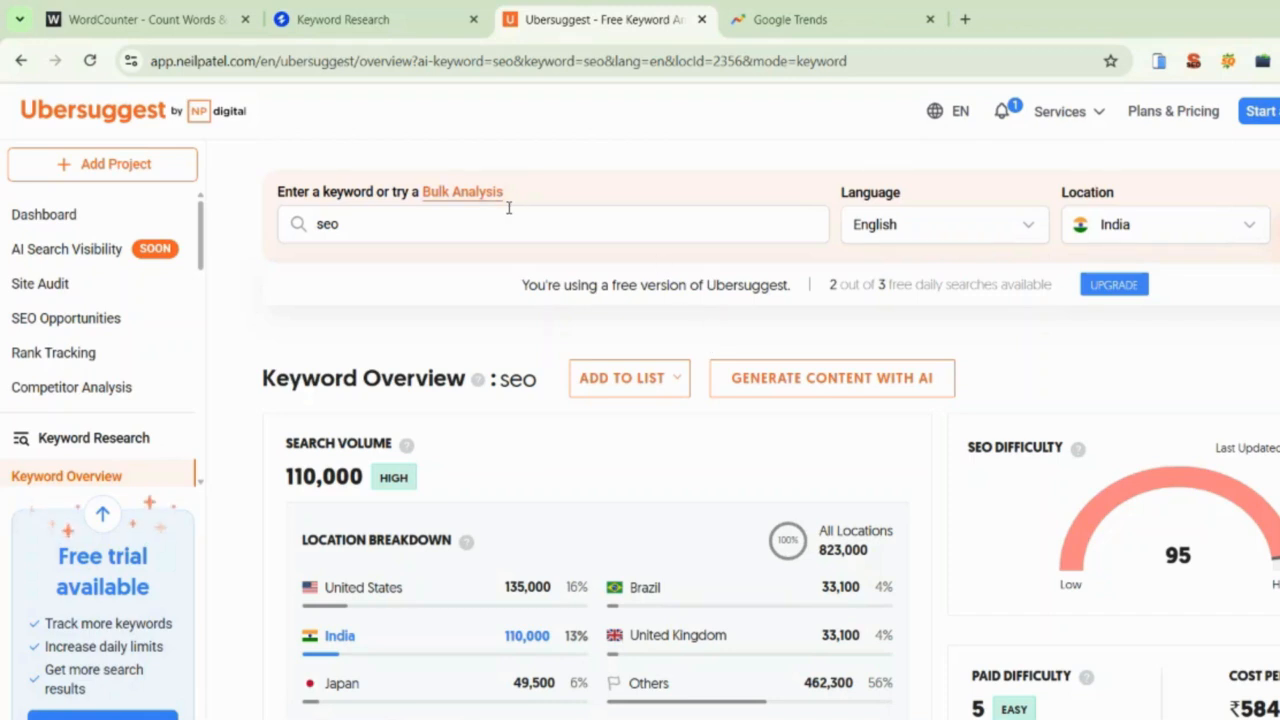
- In Ubersuggest, run a keyword overview for "seo agency" with English and India, and view its search volume and difficulty
left_click_drag(828, 286, 1052, 288)
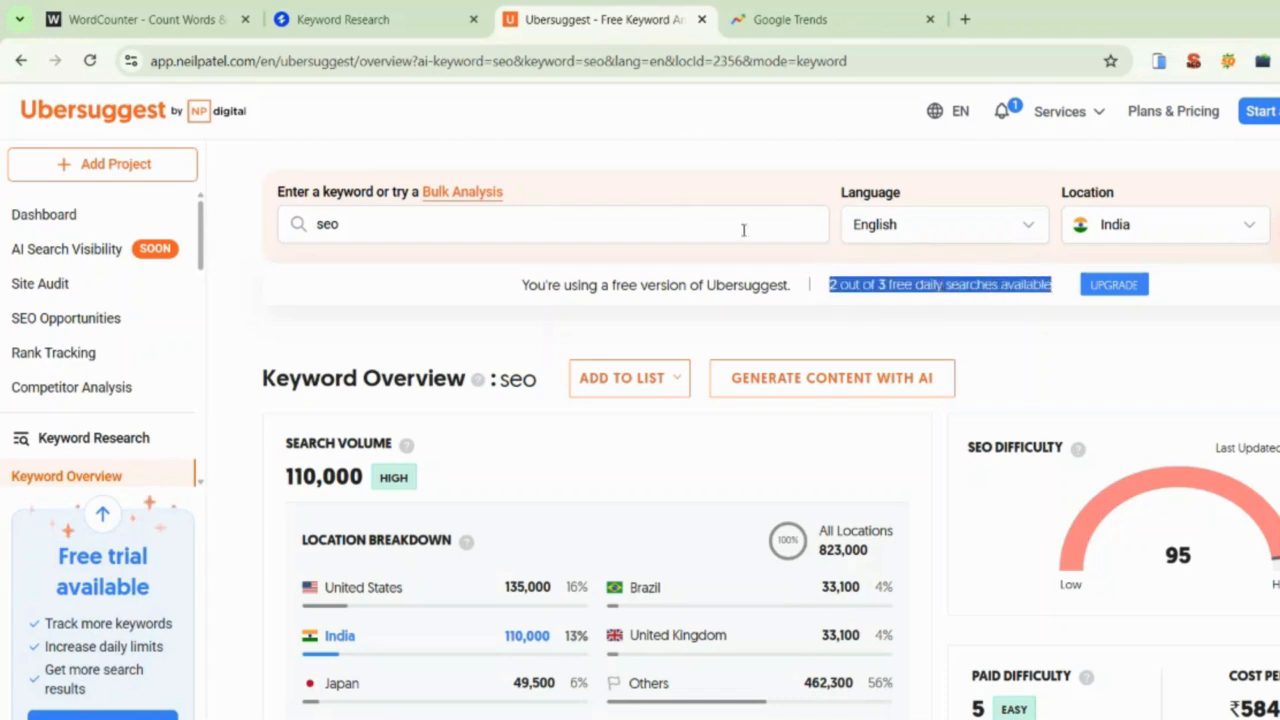
left_click(560, 224)
type("agency")
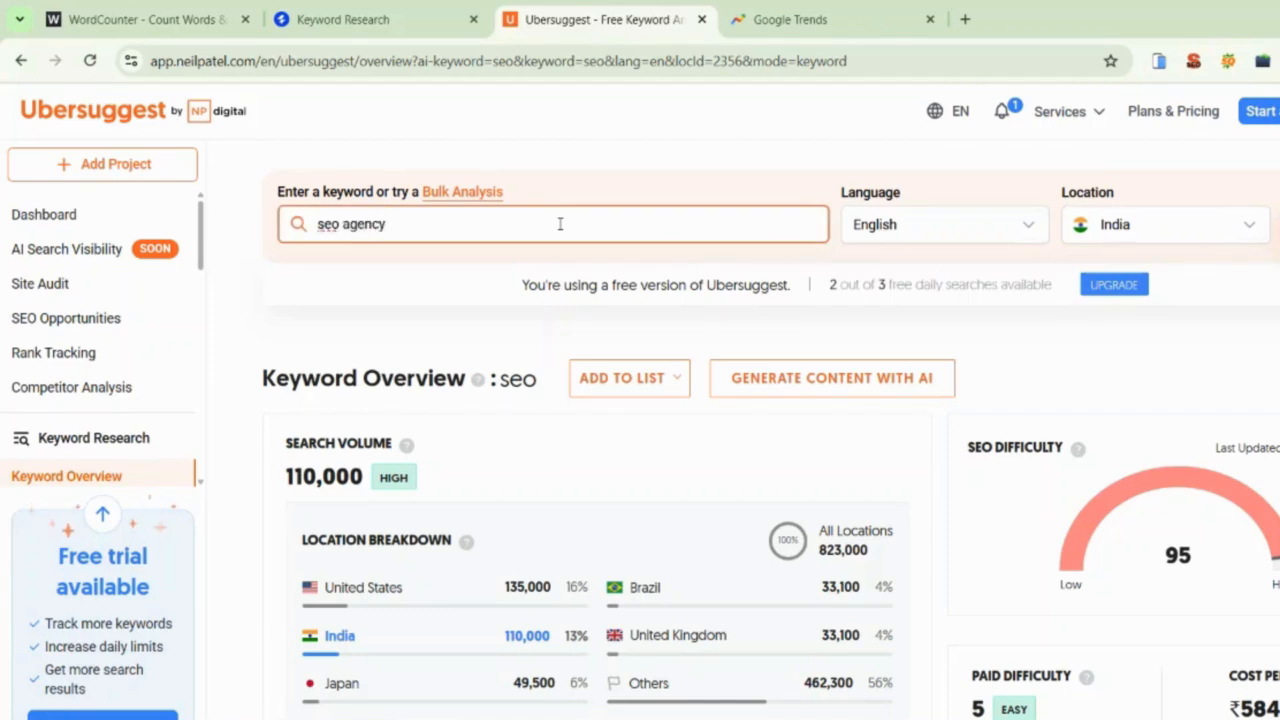
key("Return")
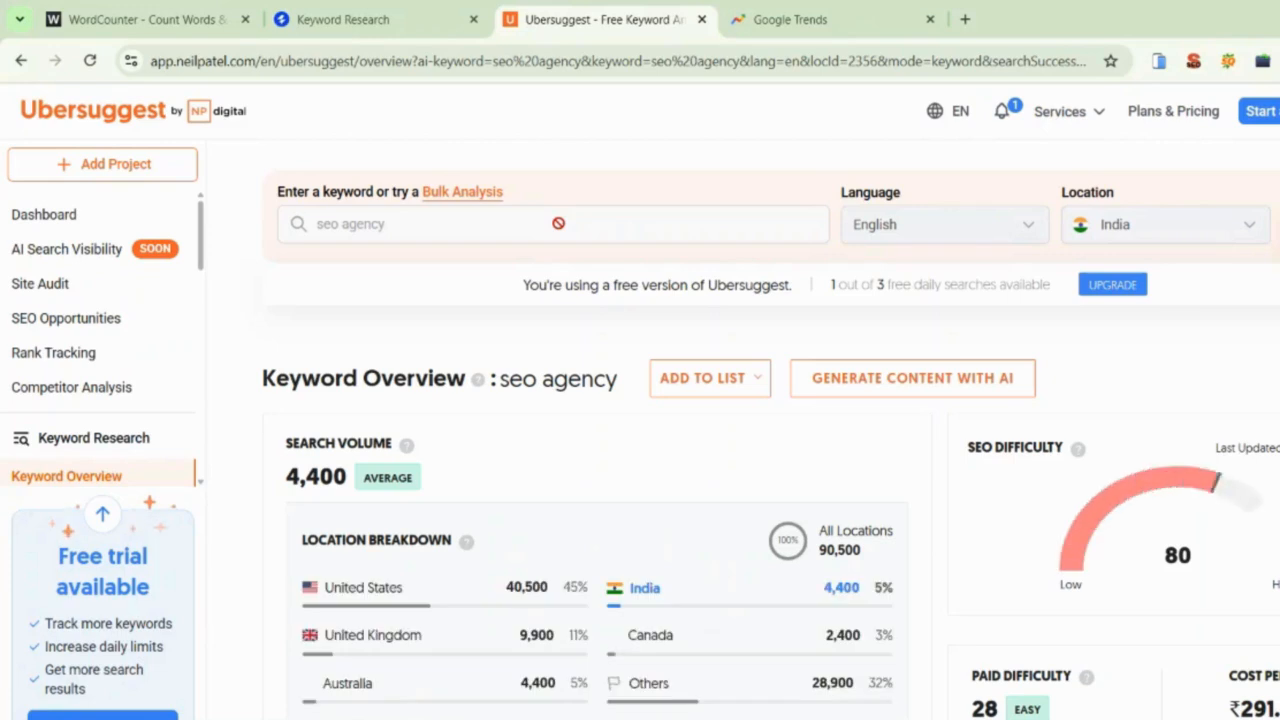
scroll(737, 337, "down", 1)
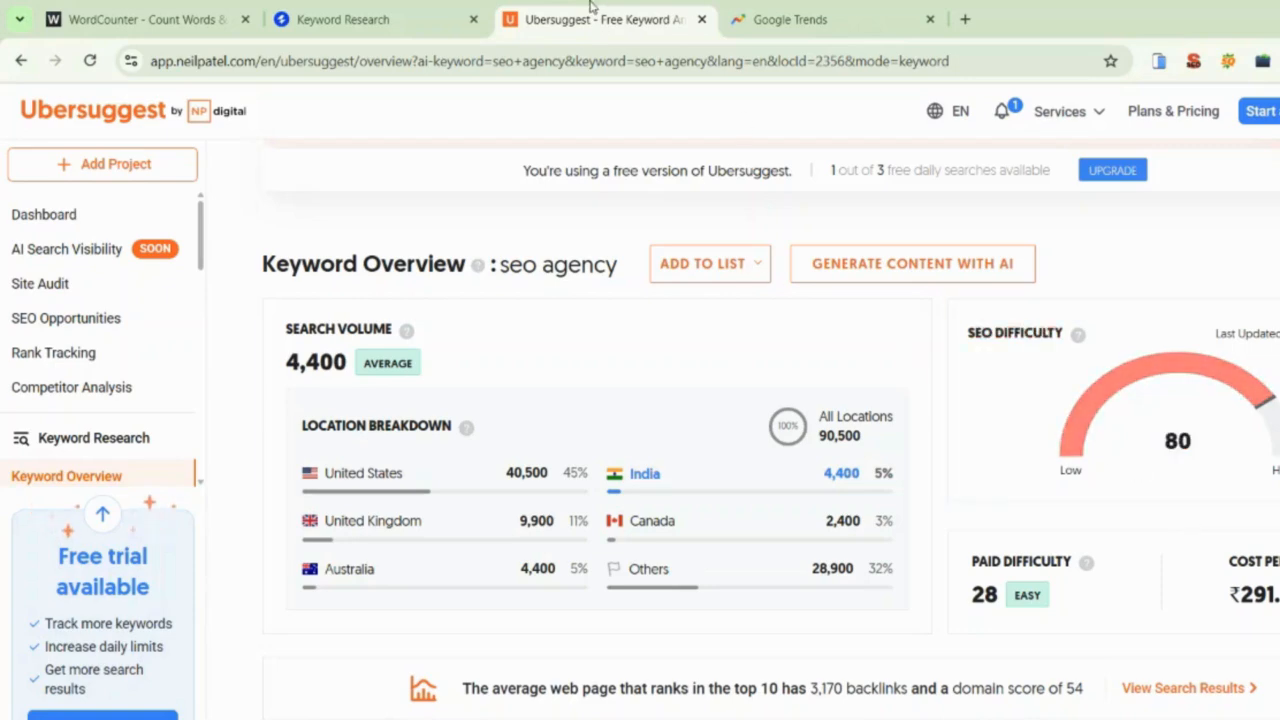
- Switch to SE Ranking's Keyword Suggestions, clear the current keyword and delete the five recent searches made for India
left_click(378, 18)
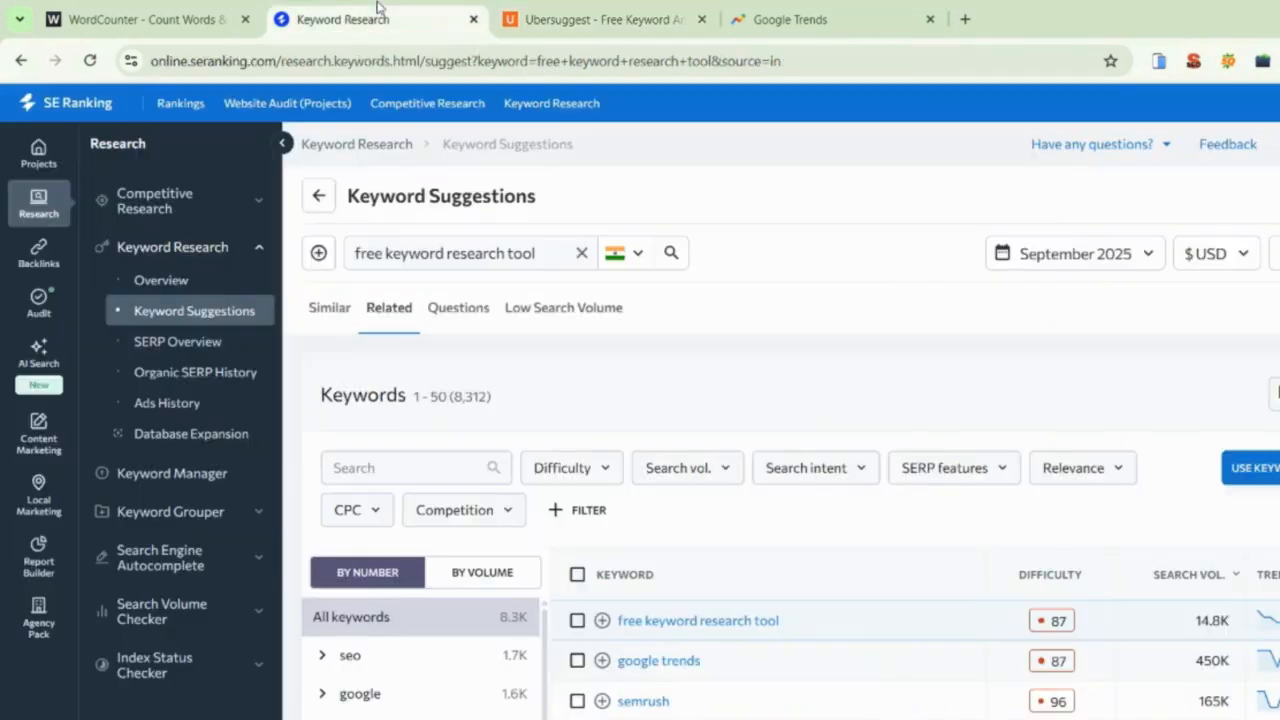
double_click(494, 255)
key("ctrl+a")
key("BackSpace")
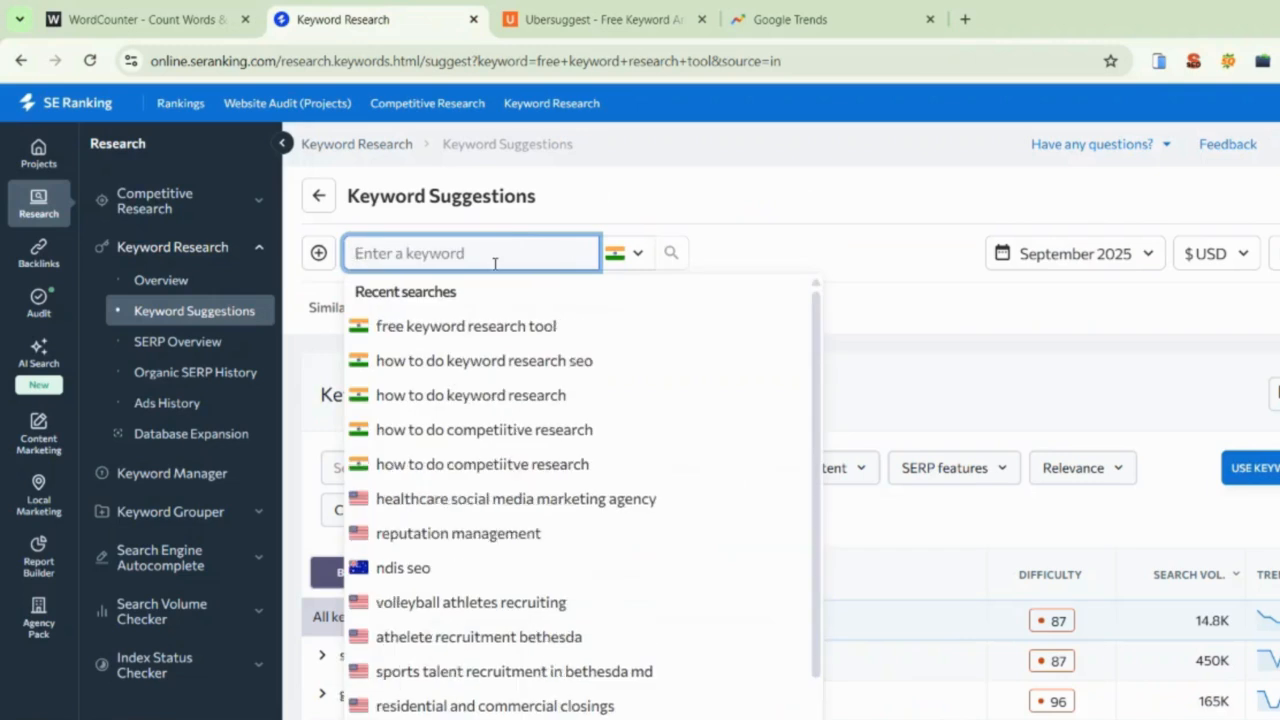
left_click(793, 328)
left_click(793, 328)
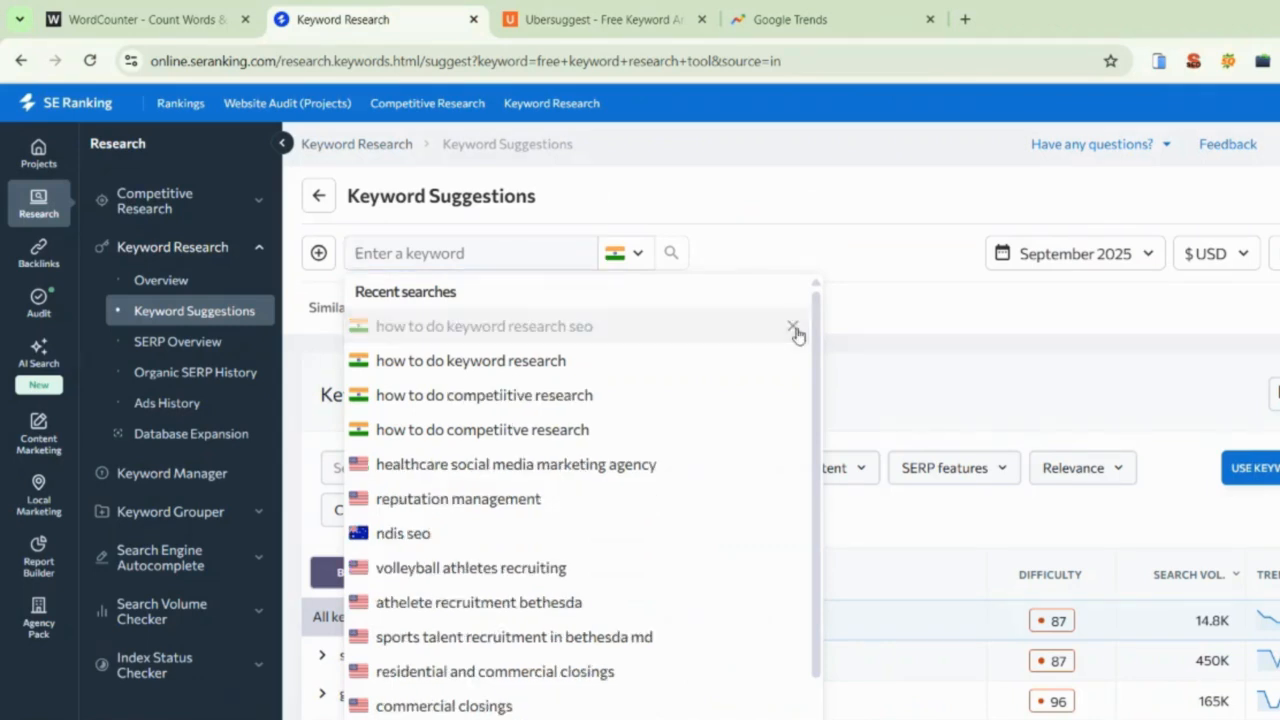
left_click(794, 330)
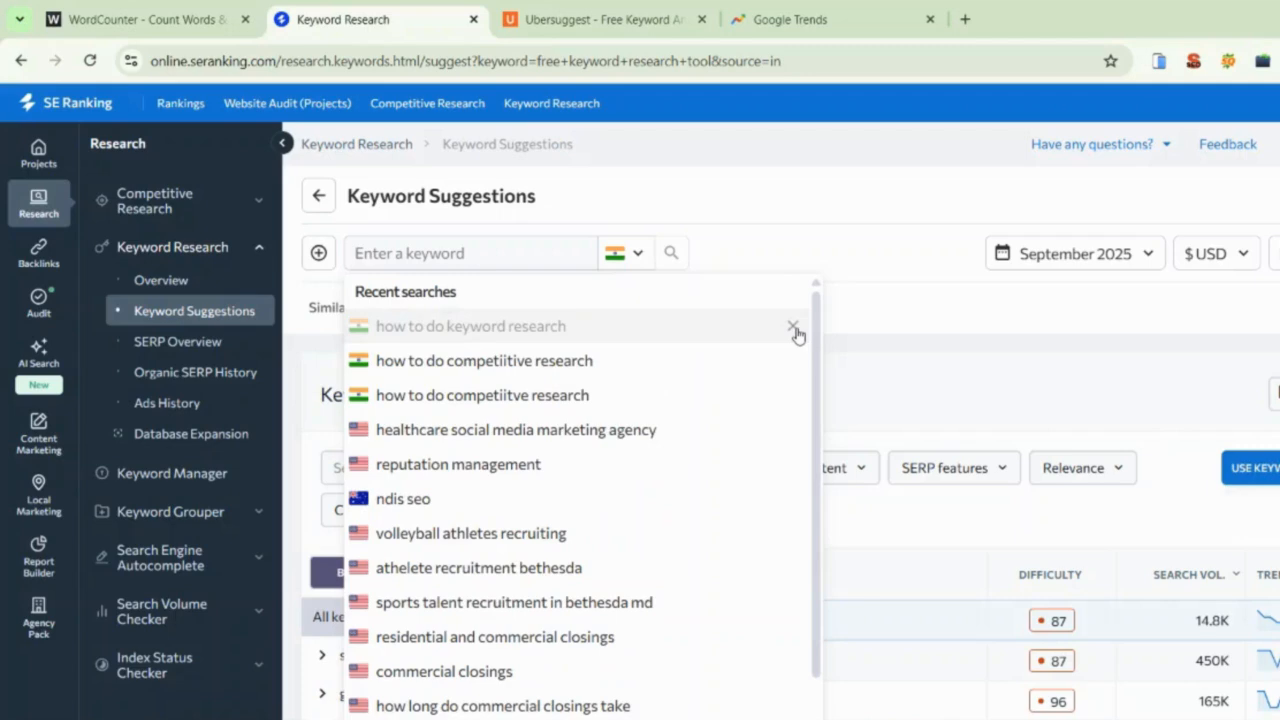
left_click(794, 330)
left_click(795, 330)
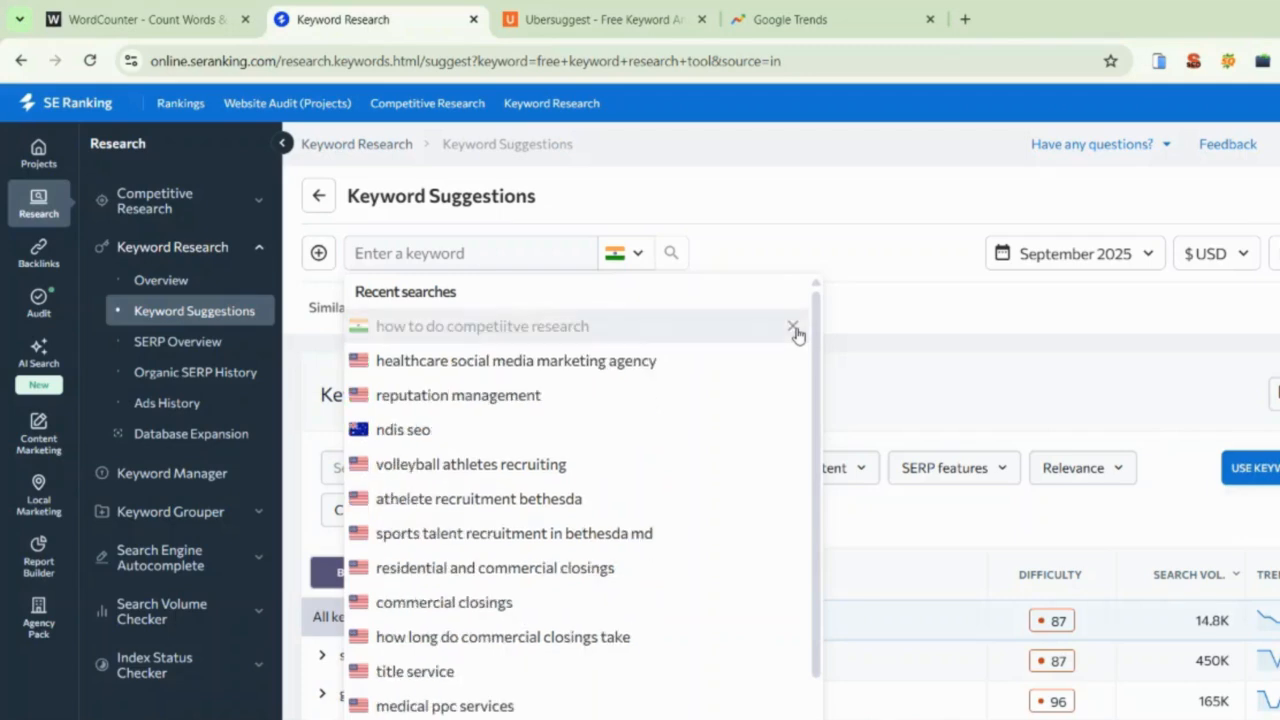
- Get keyword suggestions for "seo" in India and look through the related keywords with their difficulty and search volume
left_click(532, 256)
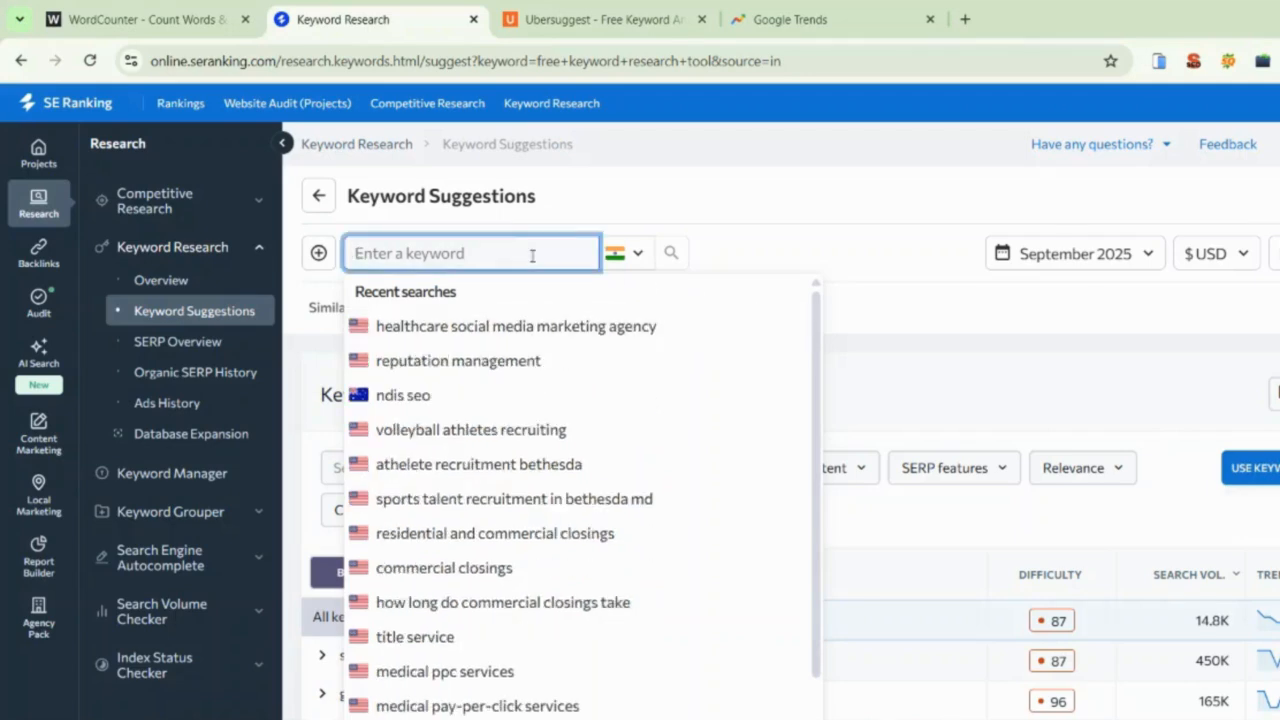
type("seo")
key("Return")
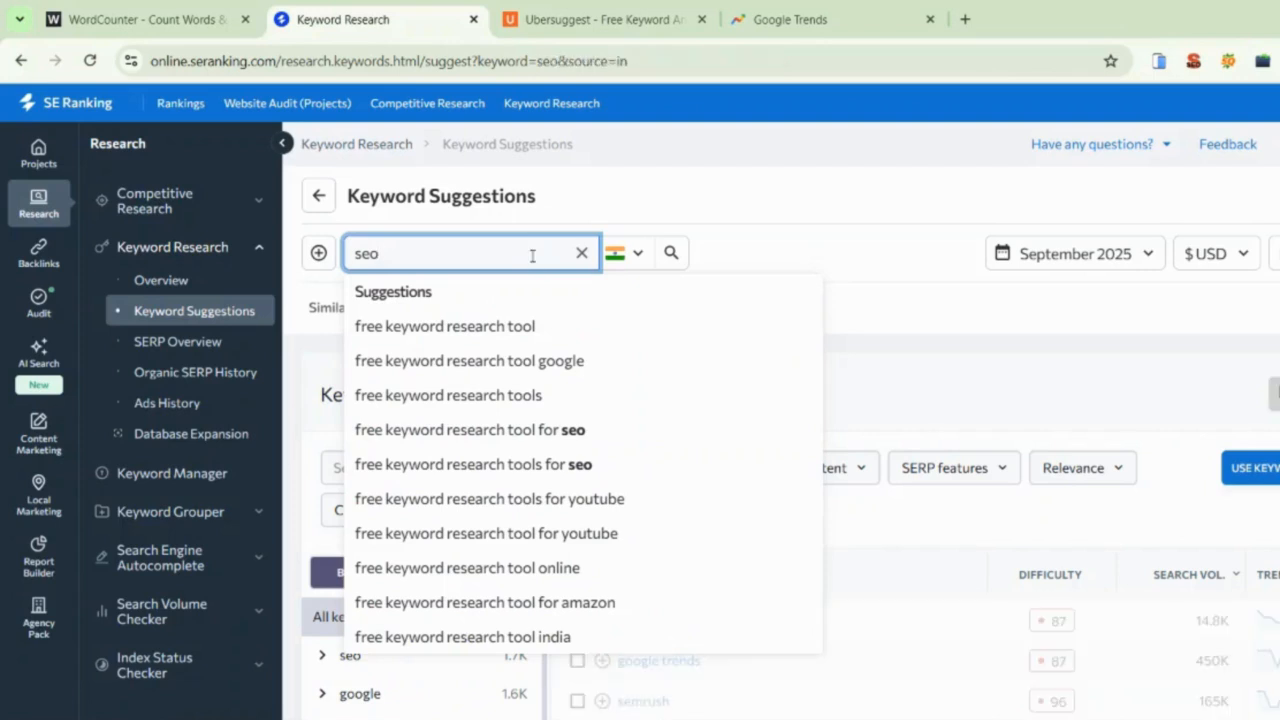
left_click(953, 343)
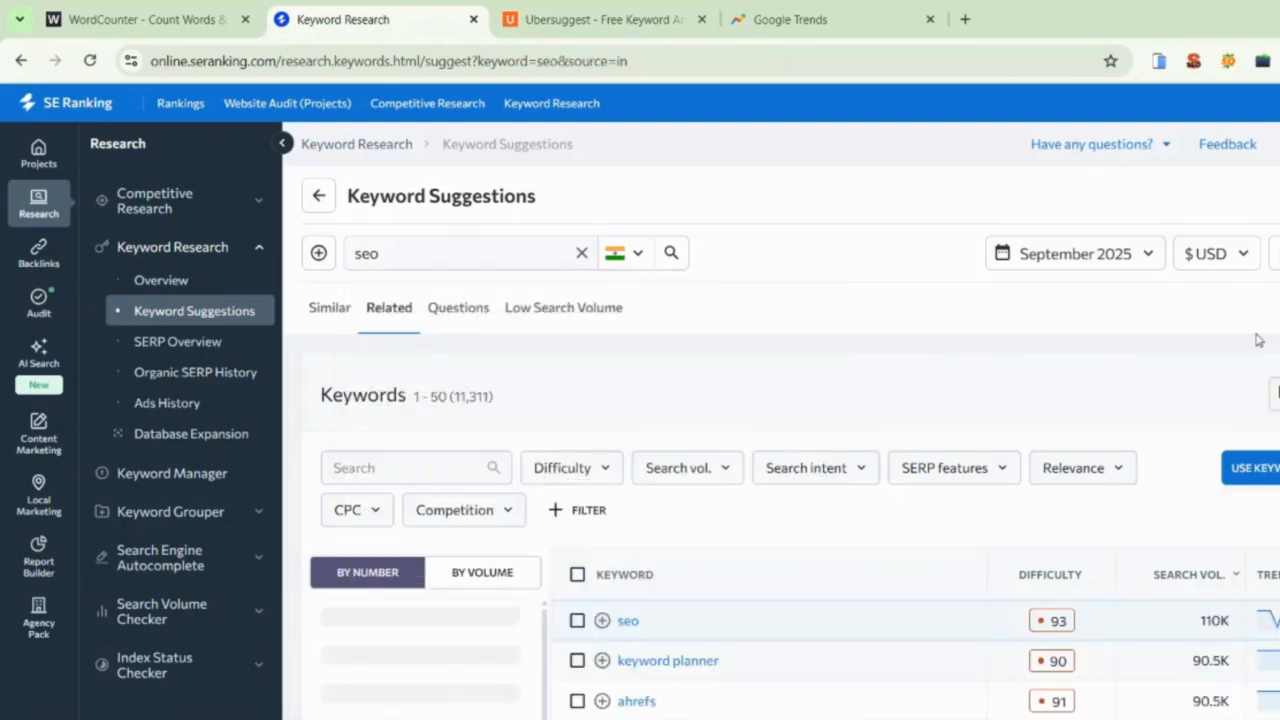
scroll(780, 450, "down", 2)
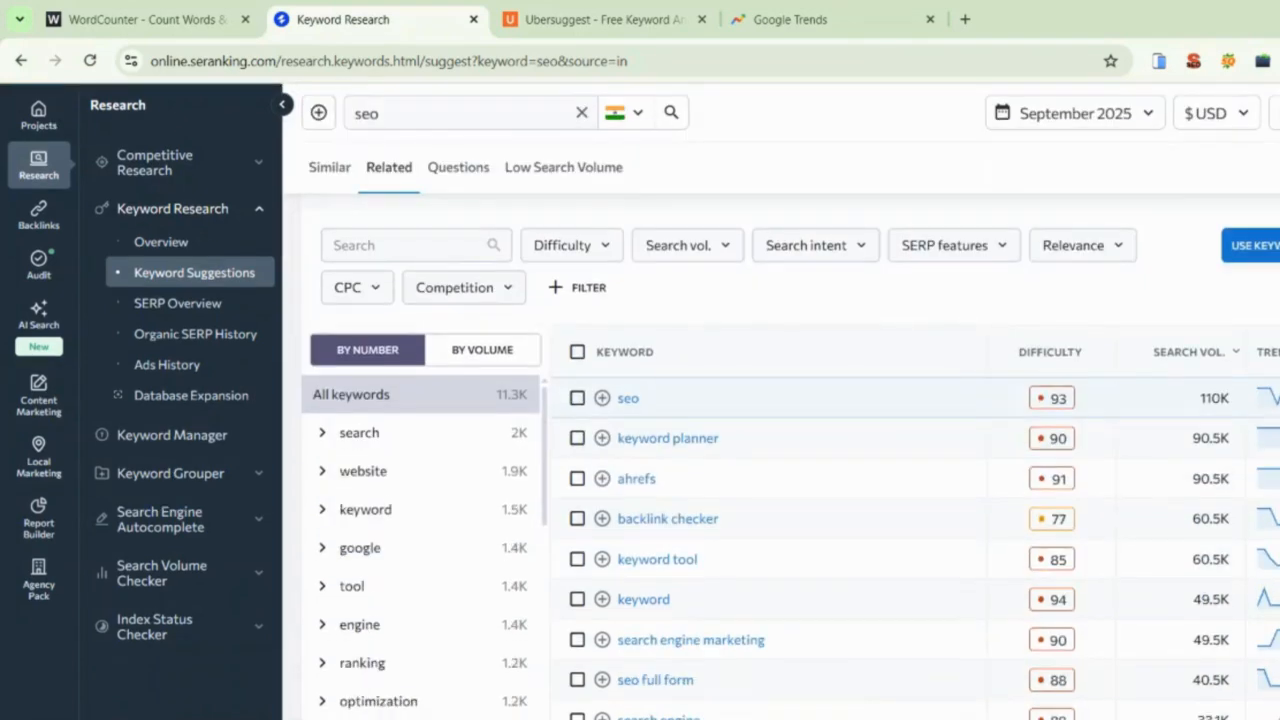
scroll(780, 450, "down", 5)
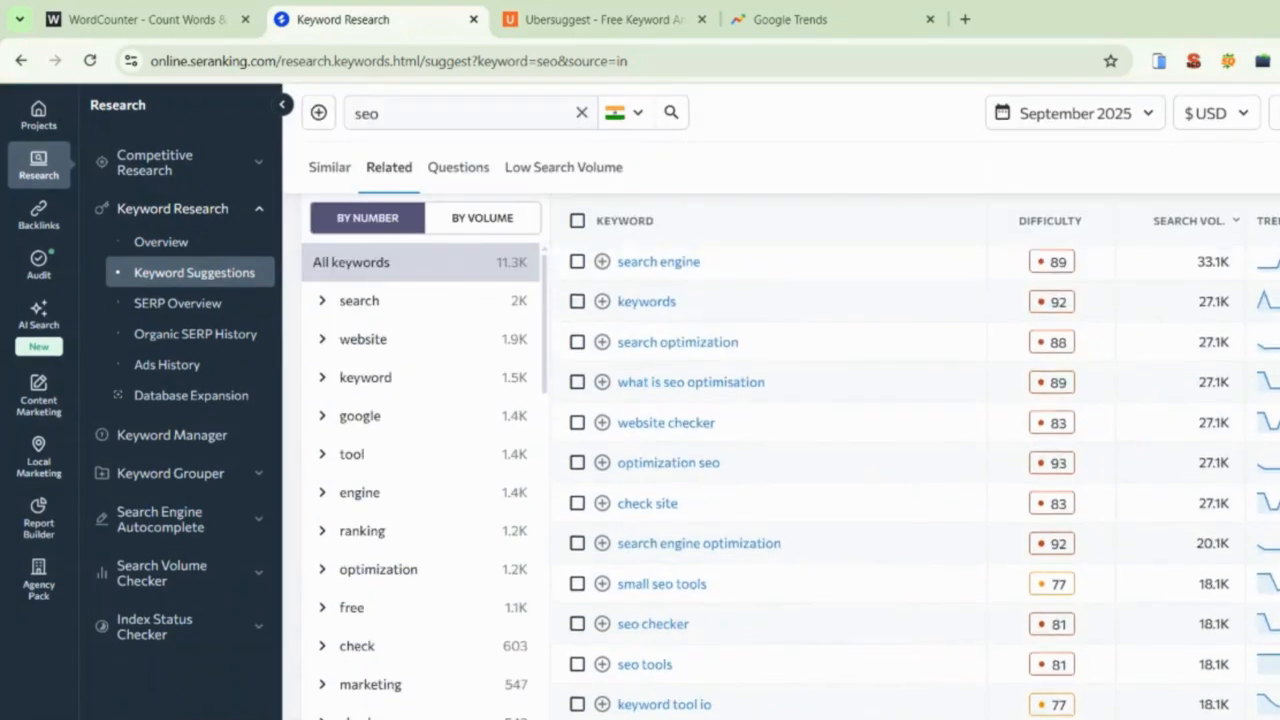
scroll(780, 450, "down", 11)
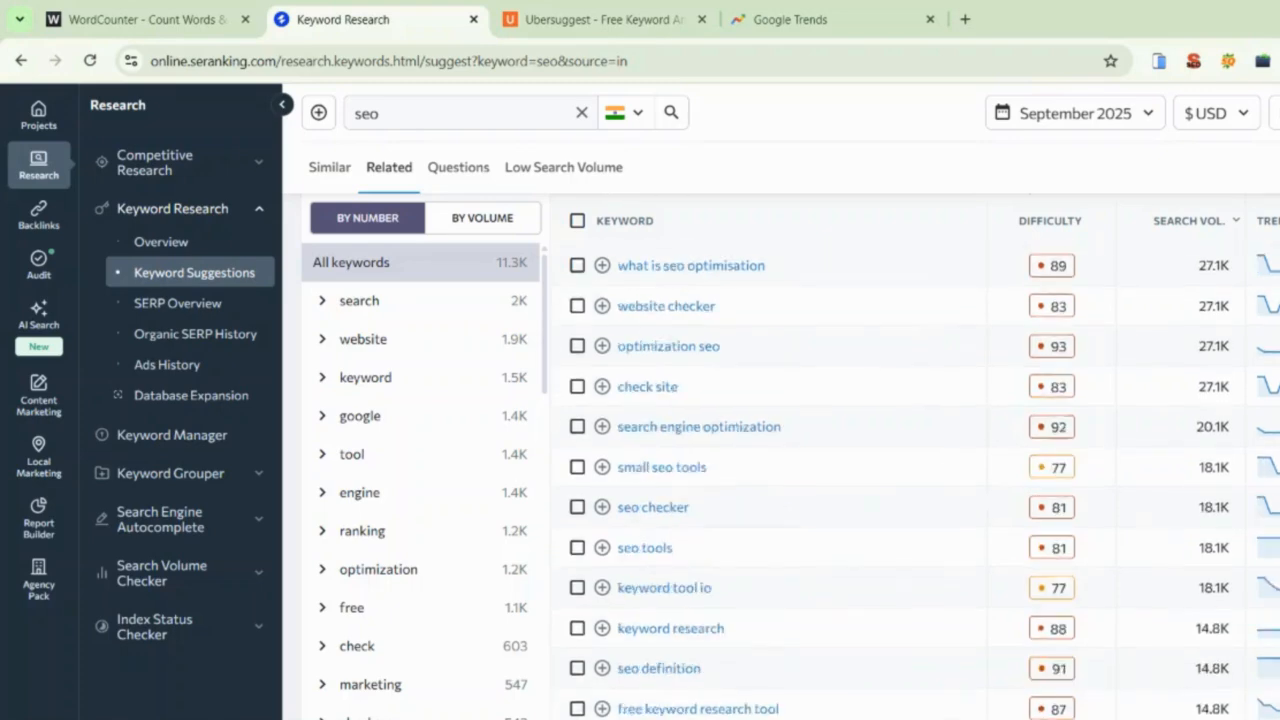
scroll(780, 450, "down", 6)
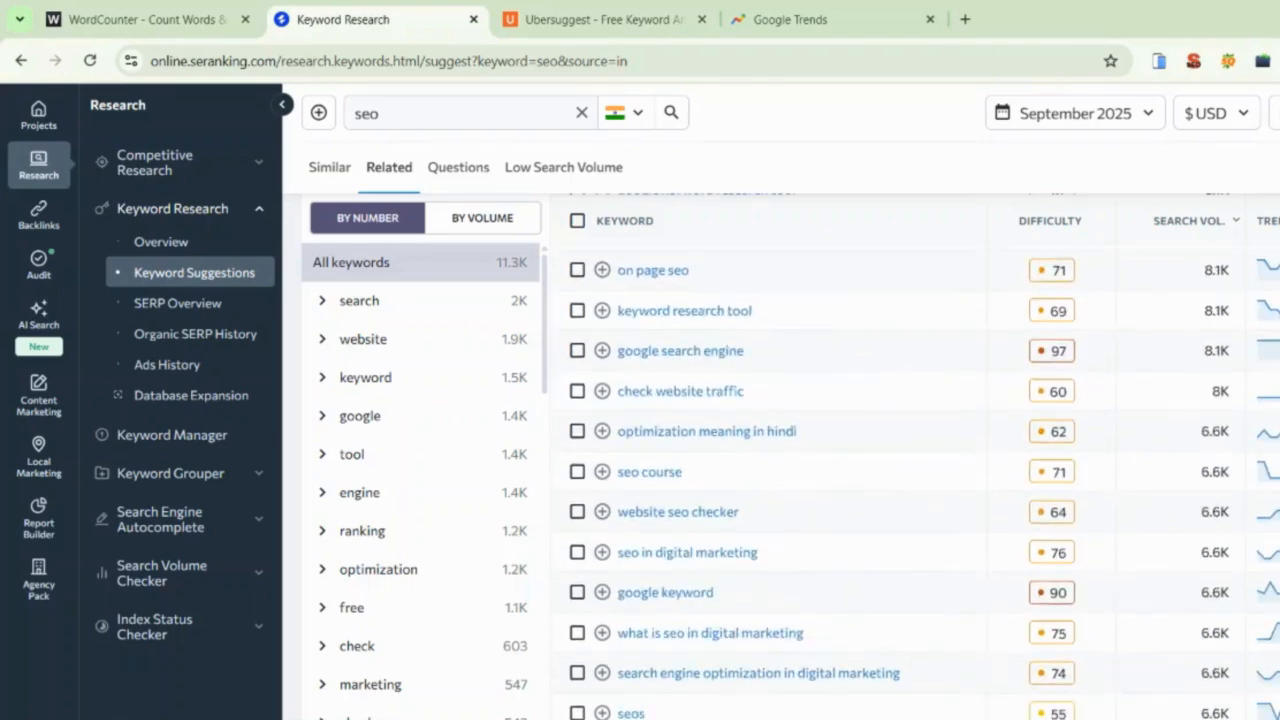
- Inspect the search volume and search intent filter options for the keyword list without applying any
scroll(780, 450, "up", 20)
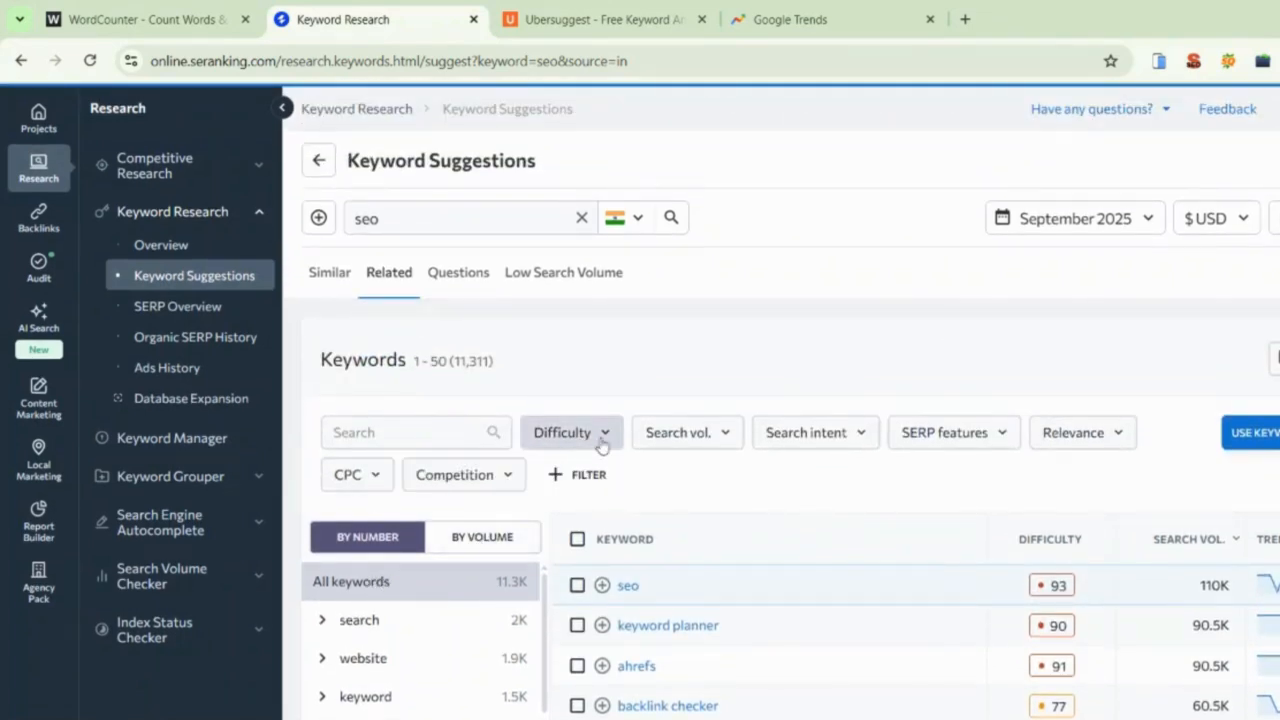
left_click(677, 432)
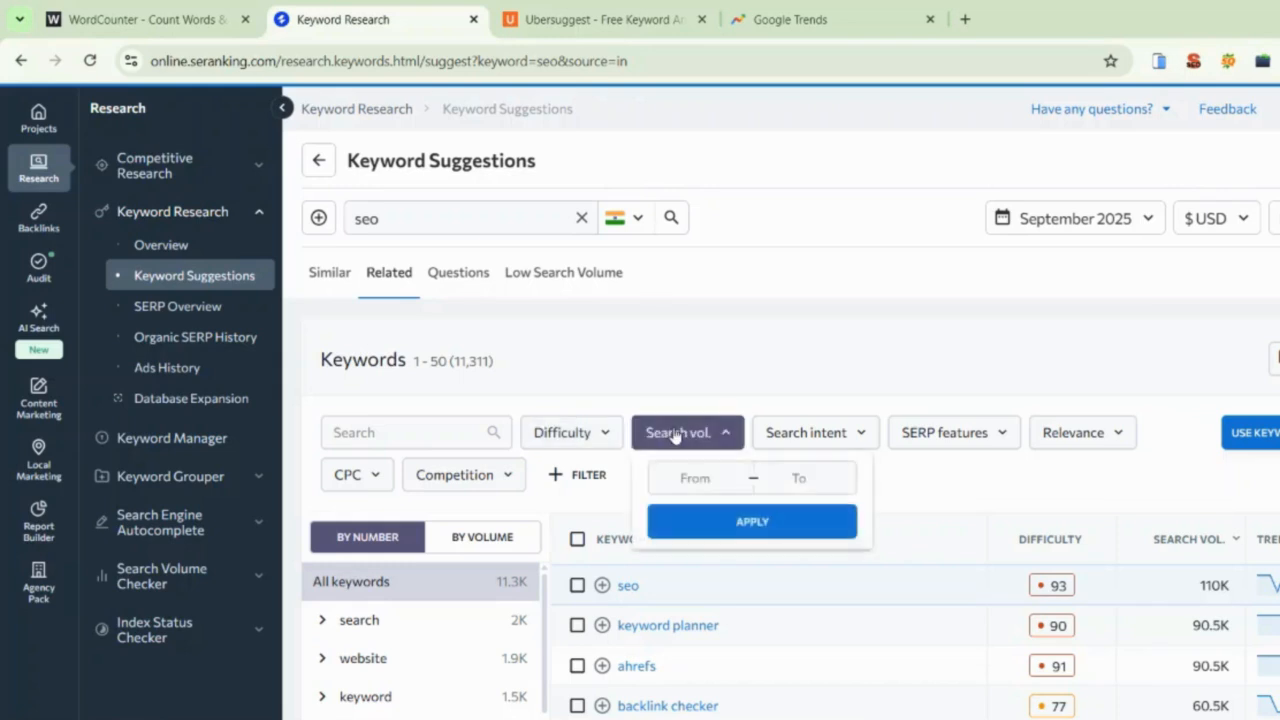
left_click(815, 433)
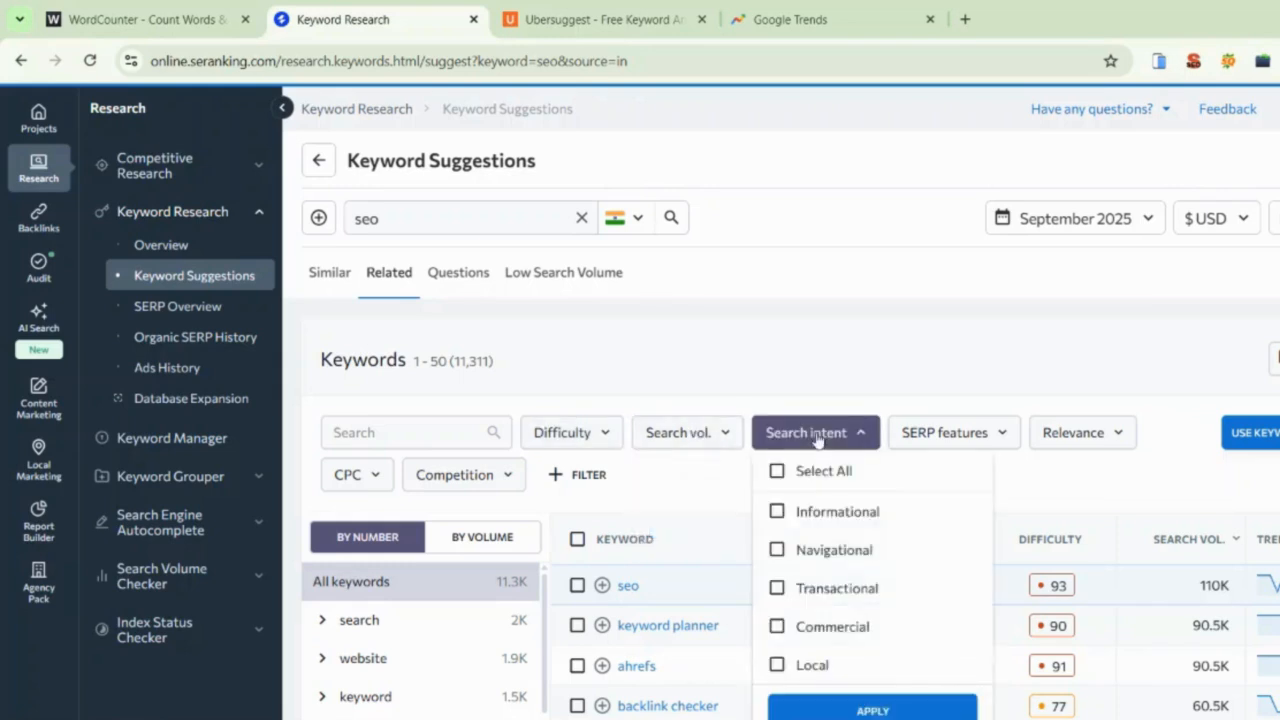
left_click(817, 436)
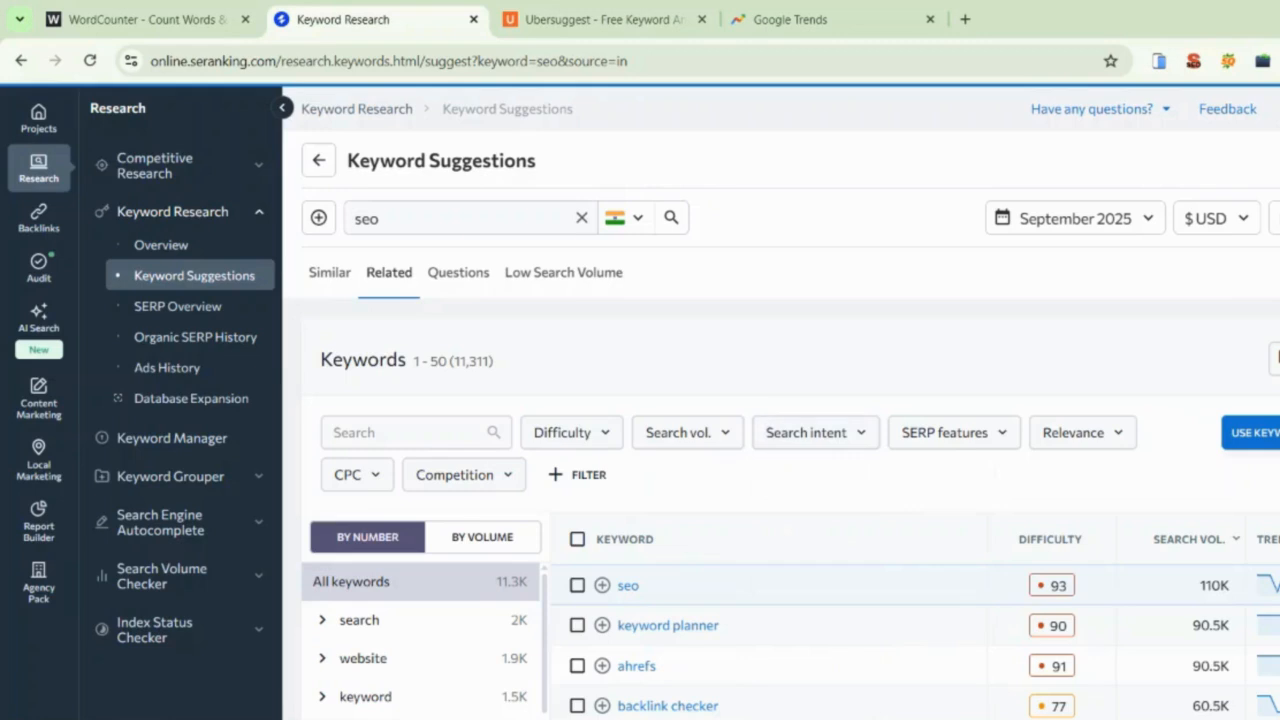
scroll(790, 450, "down", 2)
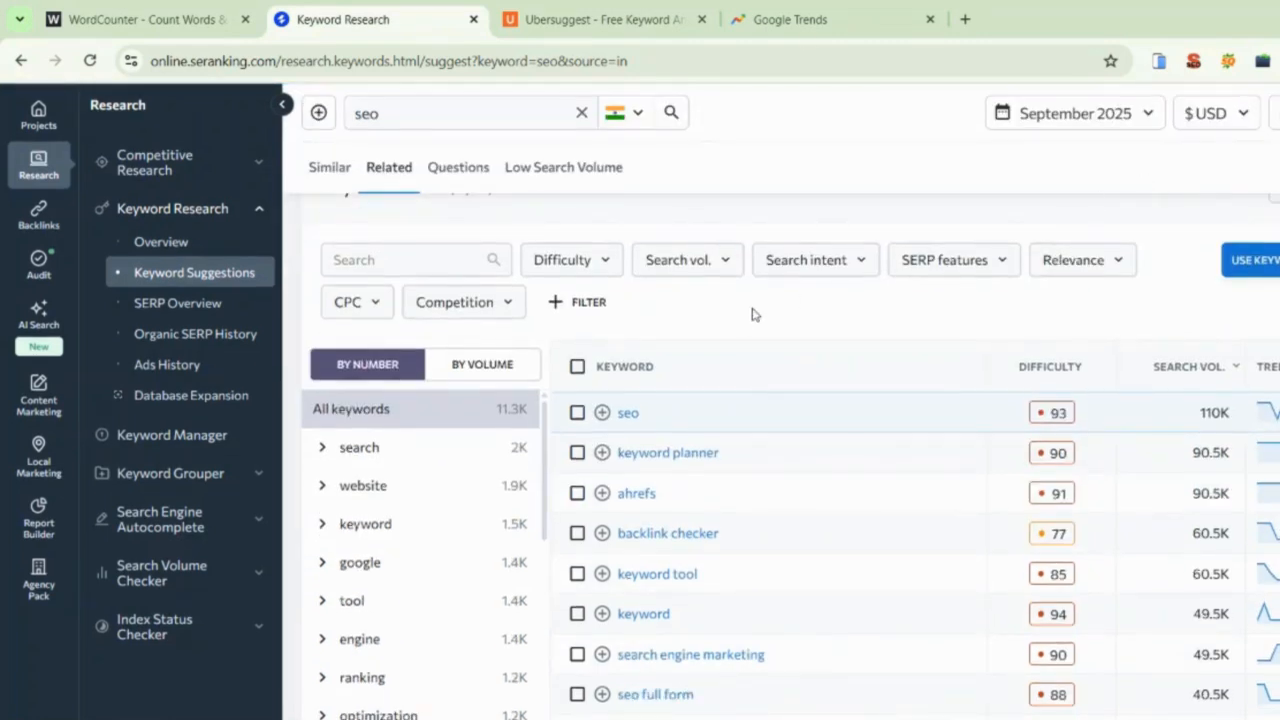
- Switch to Google Trends and explore the search term "seo" in place of the suggested term
left_click(803, 35)
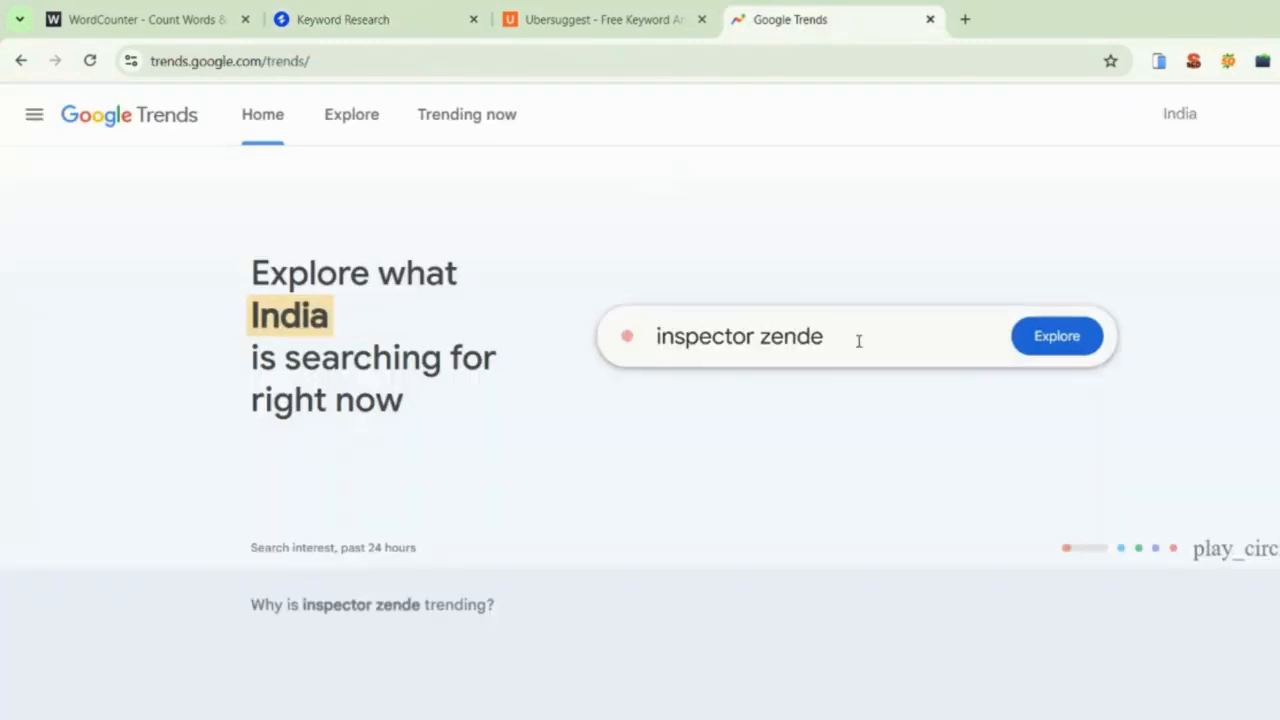
left_click(865, 349)
left_click(865, 349)
type("s")
key("BackSpace")
key("BackSpace")
key("BackSpace")
key("BackSpace")
key("BackSpace")
key("BackSpace")
key("BackSpace")
key("BackSpace")
key("BackSpace")
key("BackSpace")
key("BackSpace")
key("BackSpace")
key("BackSpace")
key("BackSpace")
key("BackSpace")
key("BackSpace")
type("seo")
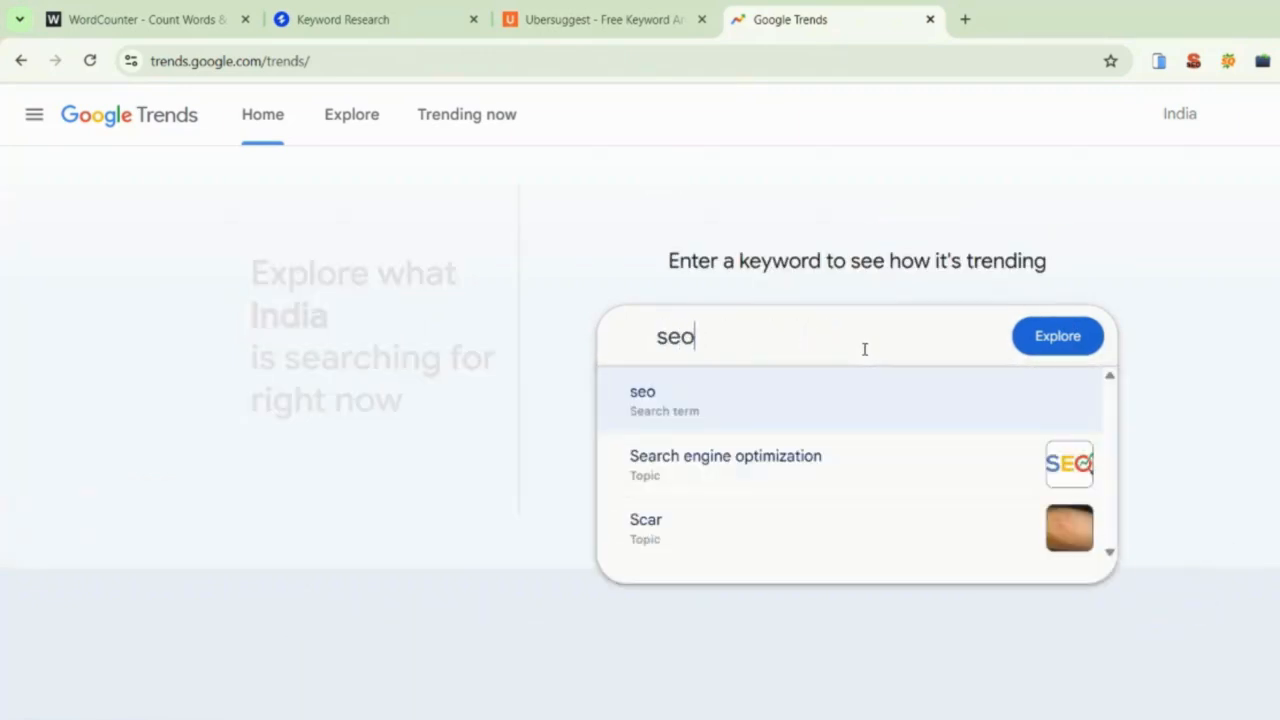
left_click(1057, 340)
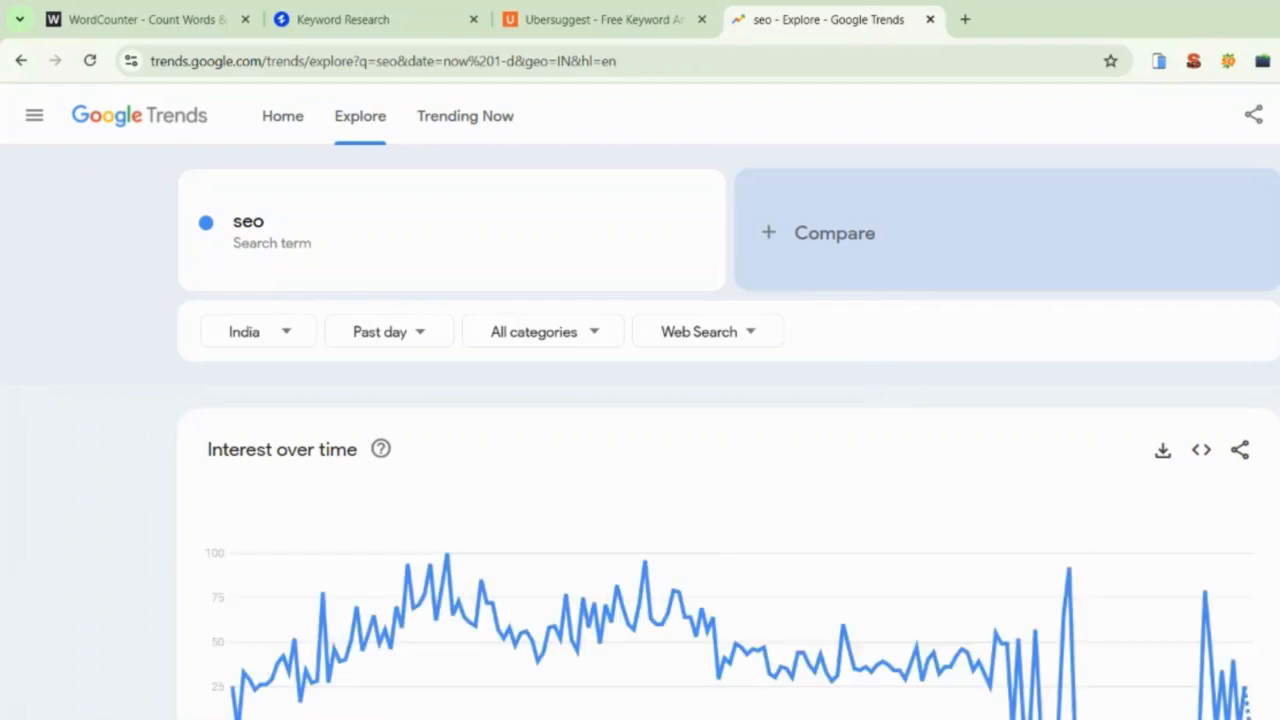
- Review the interest over time, interest by subregion, related topics and related queries for "seo" in India
scroll(729, 432, "down", 1)
scroll(729, 432, "down", 4)
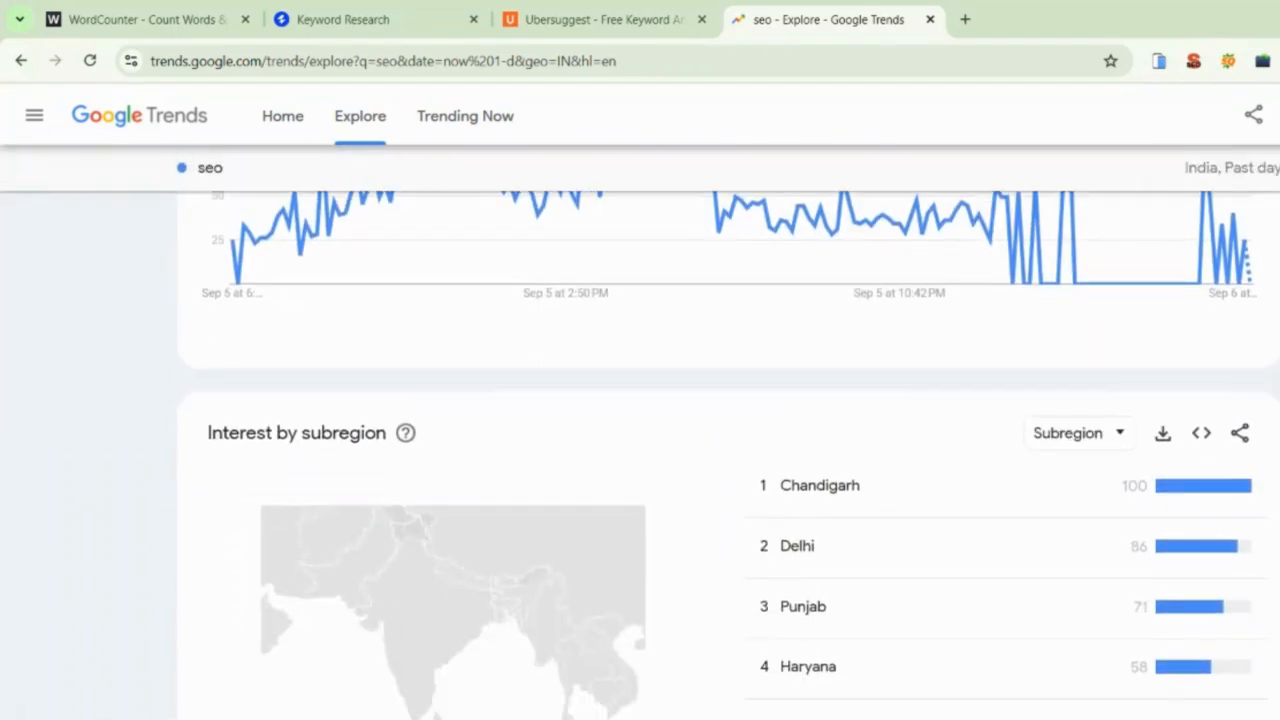
scroll(729, 432, "down", 1)
scroll(997, 287, "down", 2)
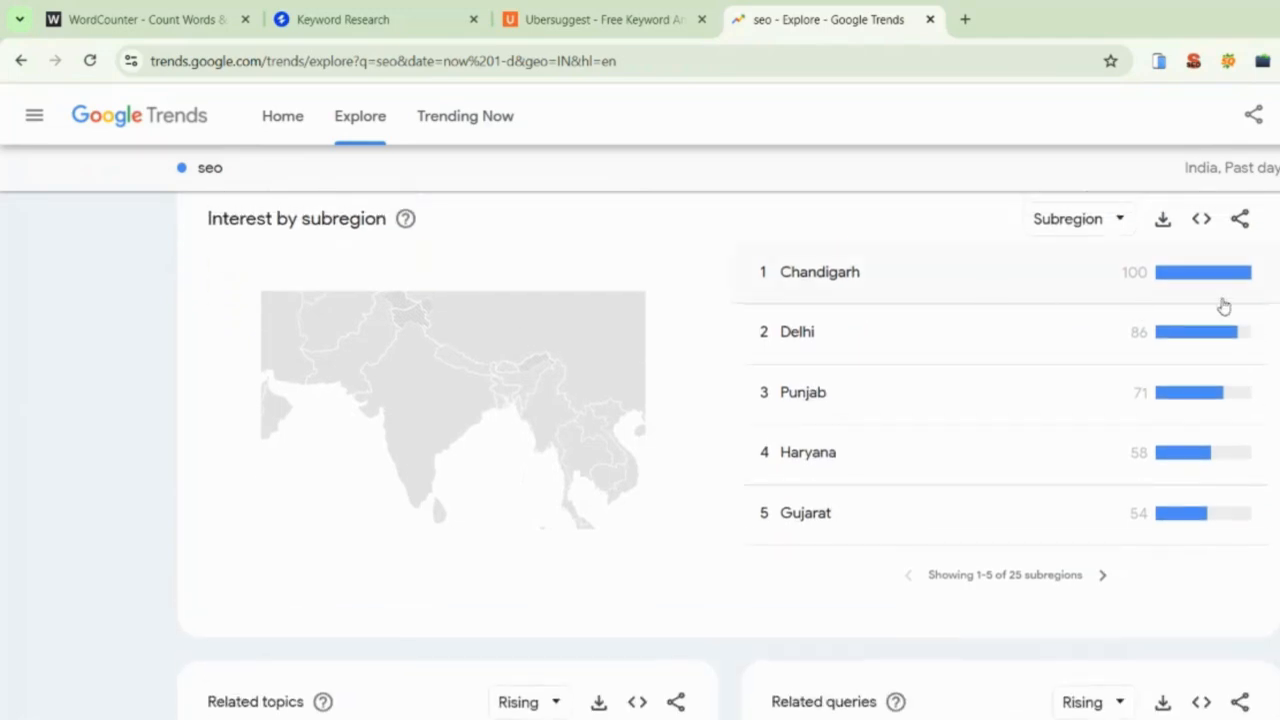
scroll(729, 432, "down", 4)
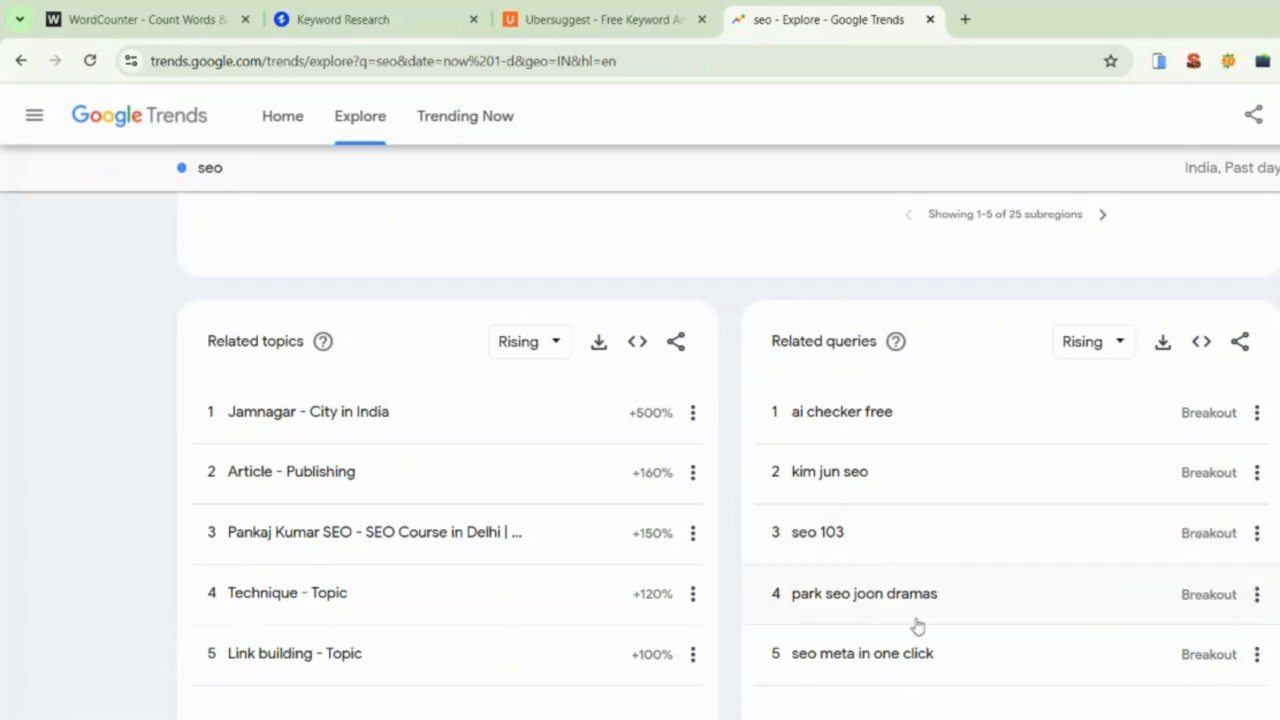
- Change the explored term from "seo" to the suggested topic "Search engine optimization"
scroll(463, 220, "up", 10)
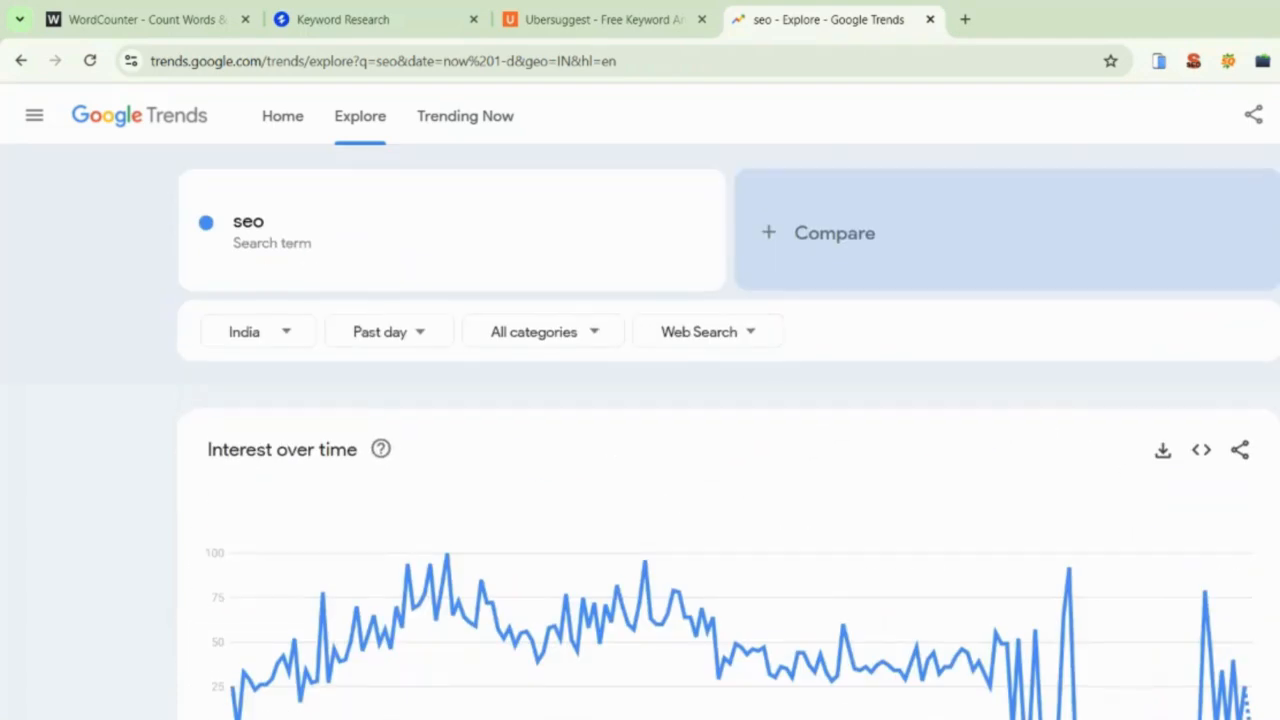
left_click(448, 219)
left_click(504, 218)
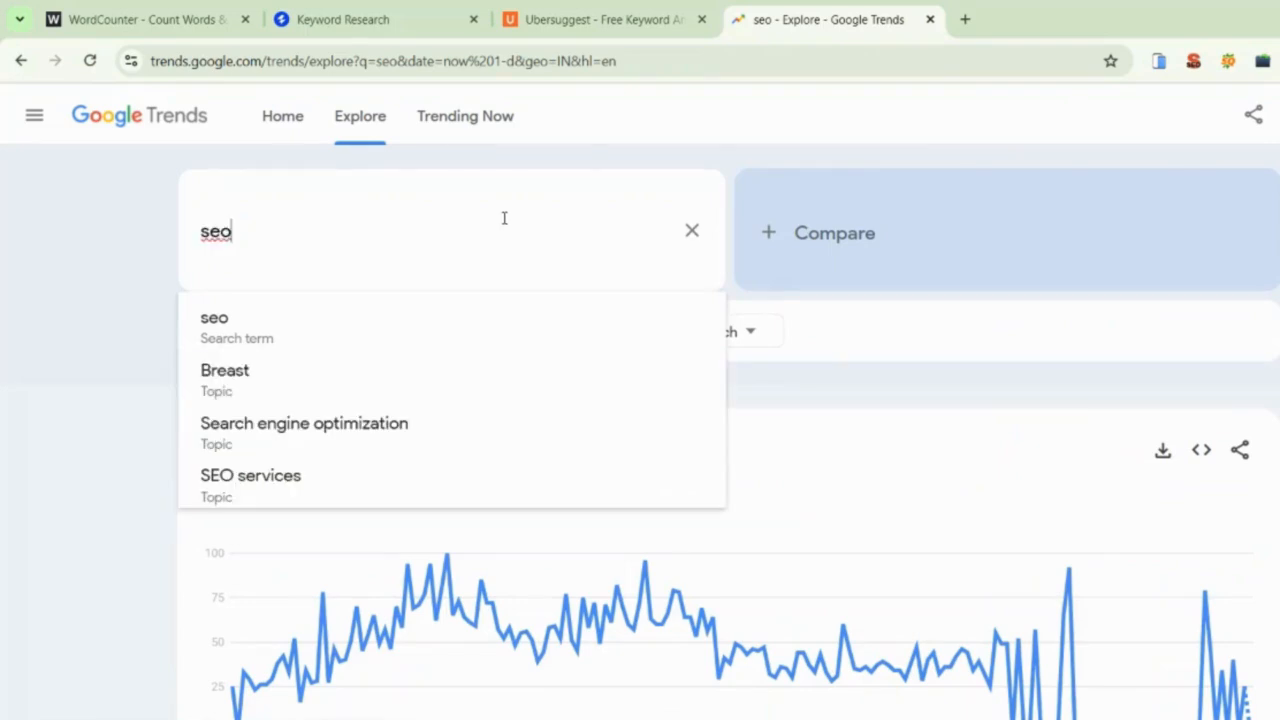
left_click(415, 425)
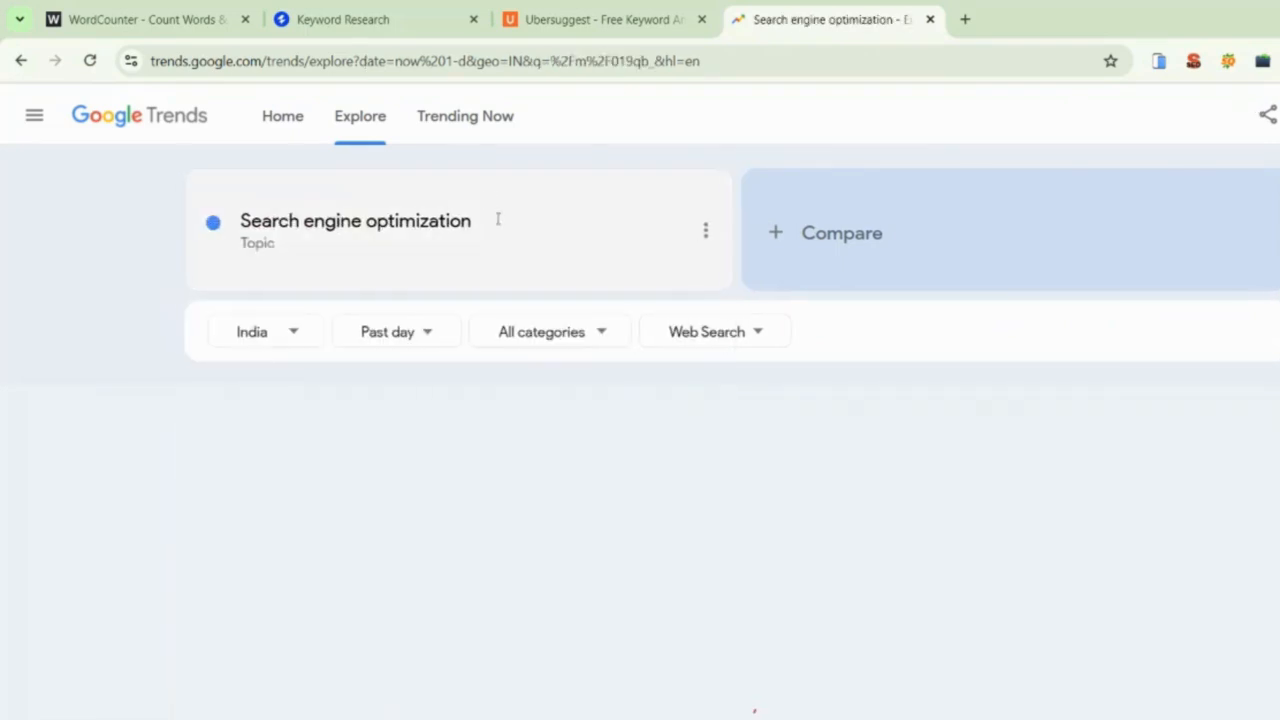
- Extend the term to "Search engine optimization agency", choose the suggested topic "Getting Started with SEO (Search Engine Optimization)" and check its trend data
left_click(497, 218)
left_click(497, 218)
type("agency")
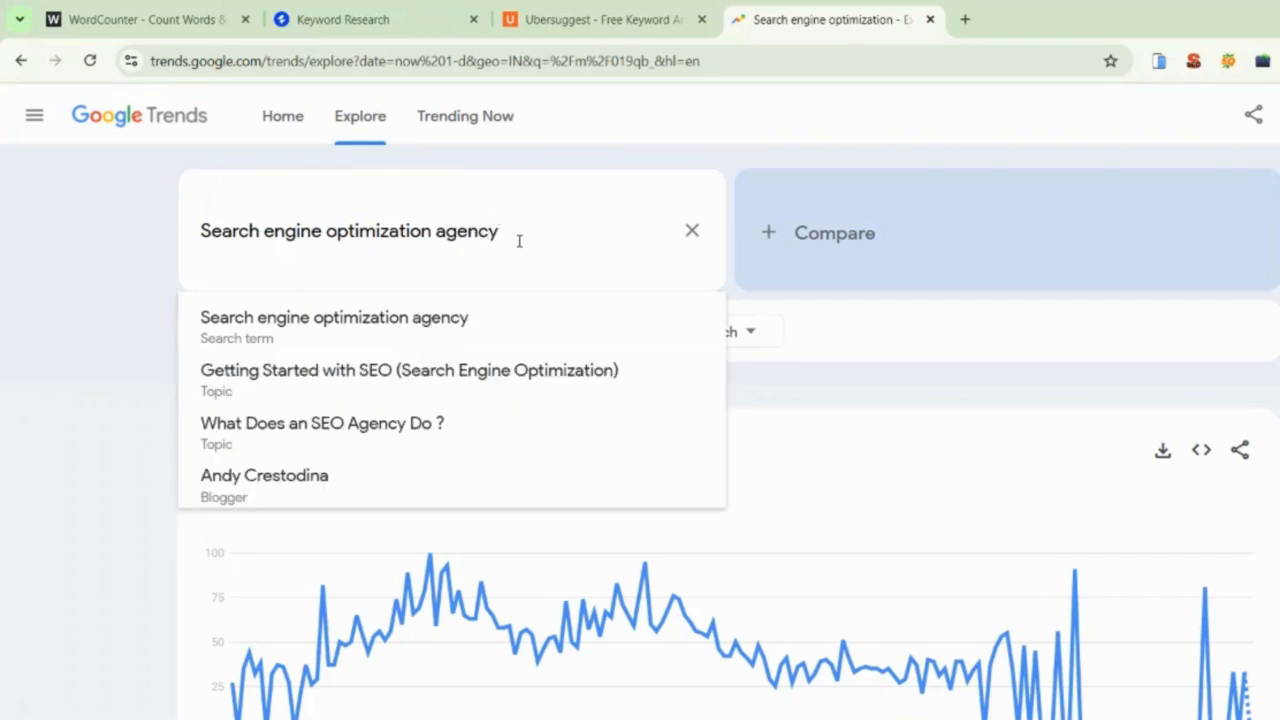
left_click(500, 372)
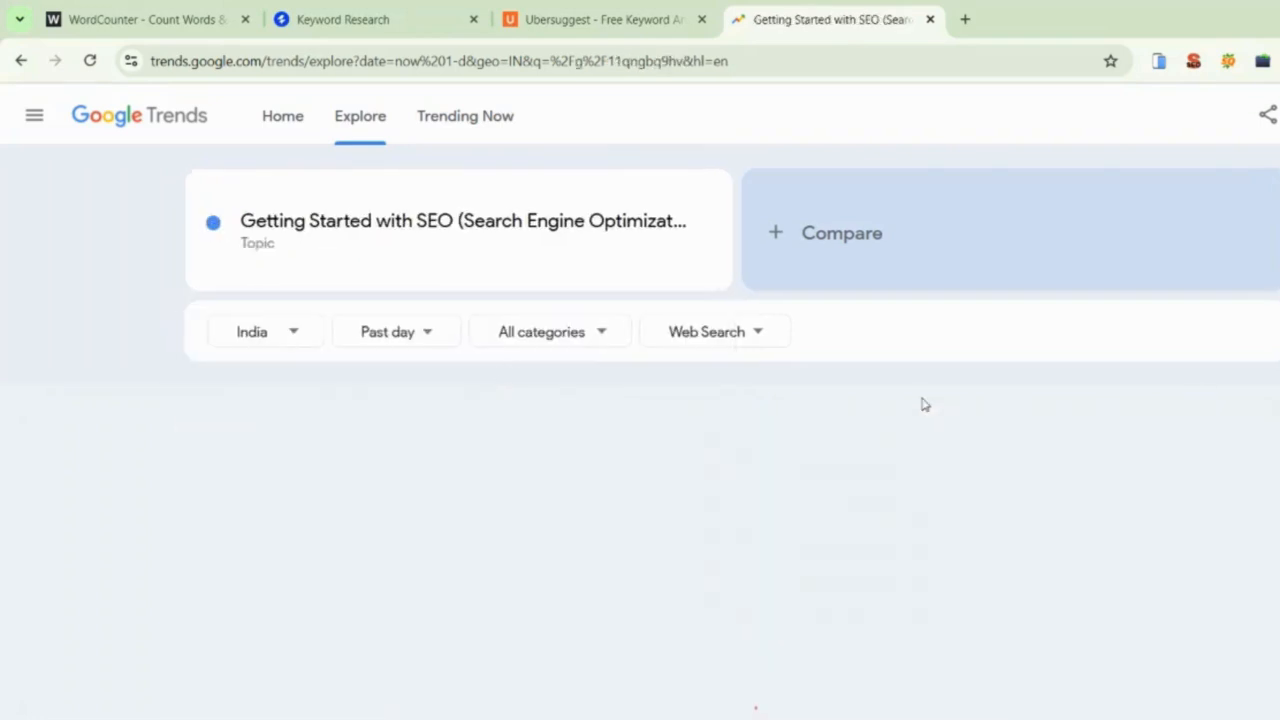
scroll(728, 450, "down", 5)
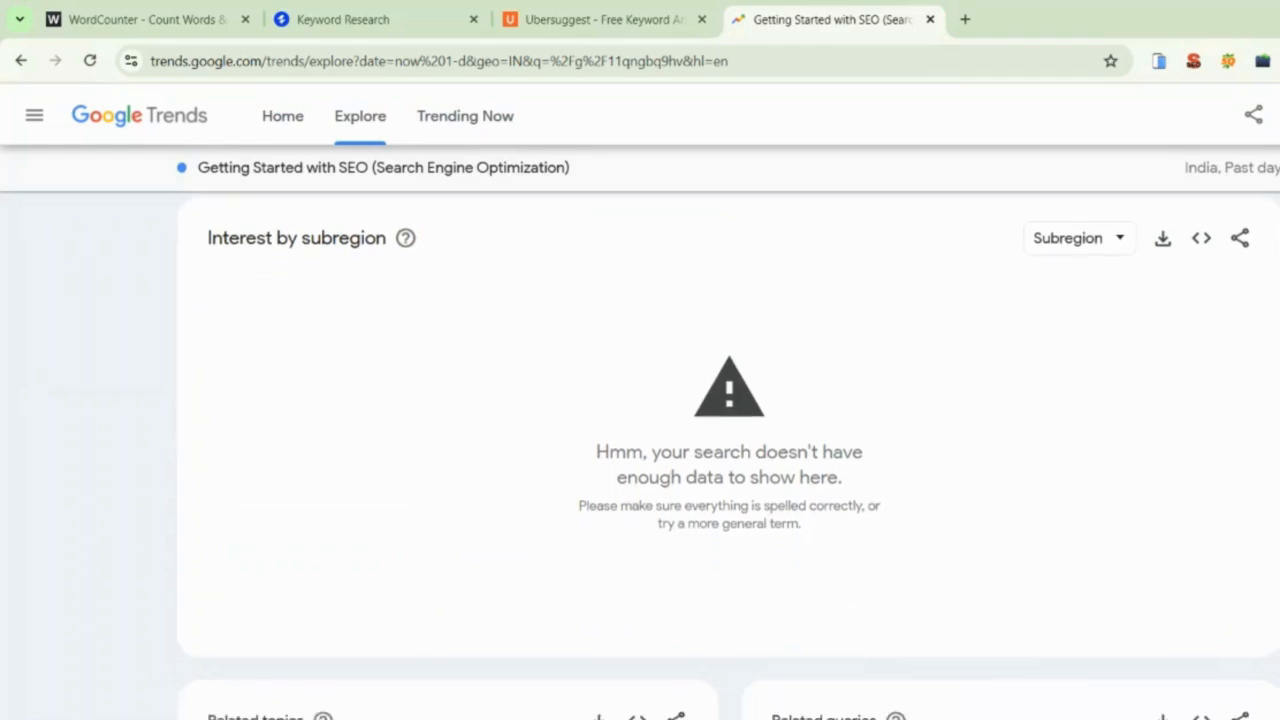
scroll(728, 450, "up", 1)
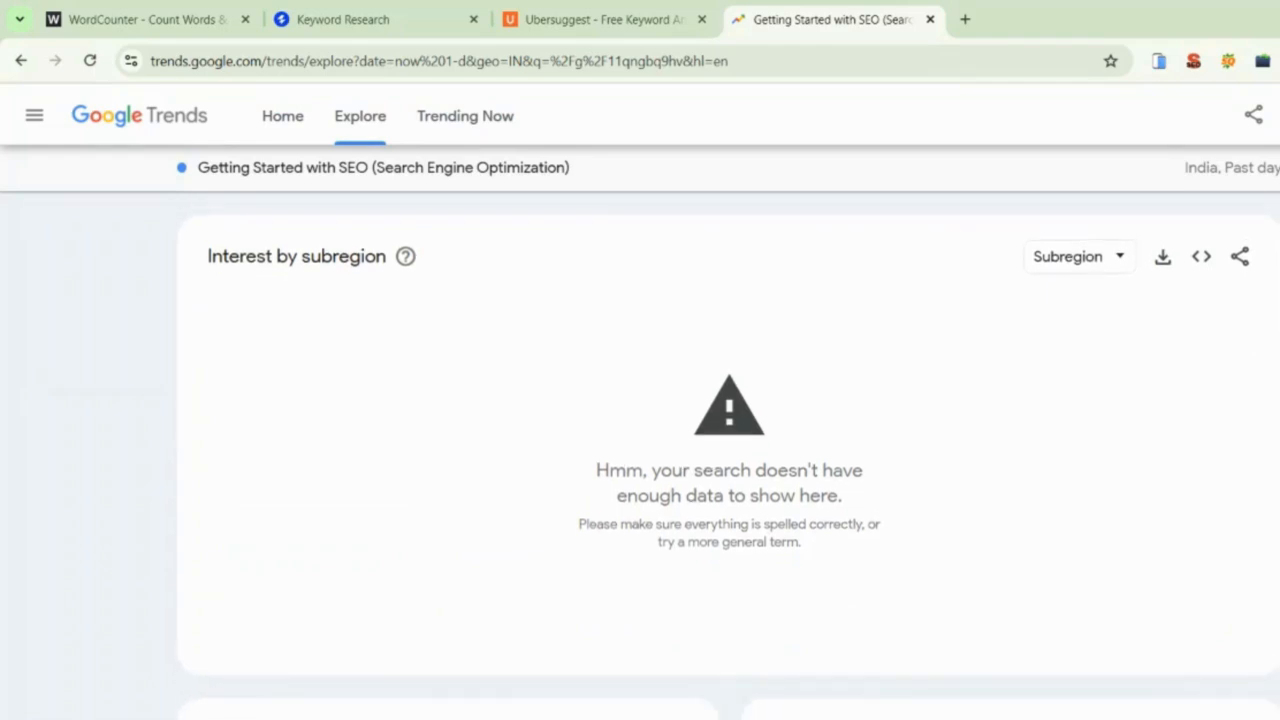
- Replace the parenthesised part of the term to explore "Getting Started with SEO 2025" and check its trend data
scroll(728, 450, "up", 5)
left_click(479, 219)
left_click(433, 219)
left_click_drag(418, 219, 668, 219)
type("2025")
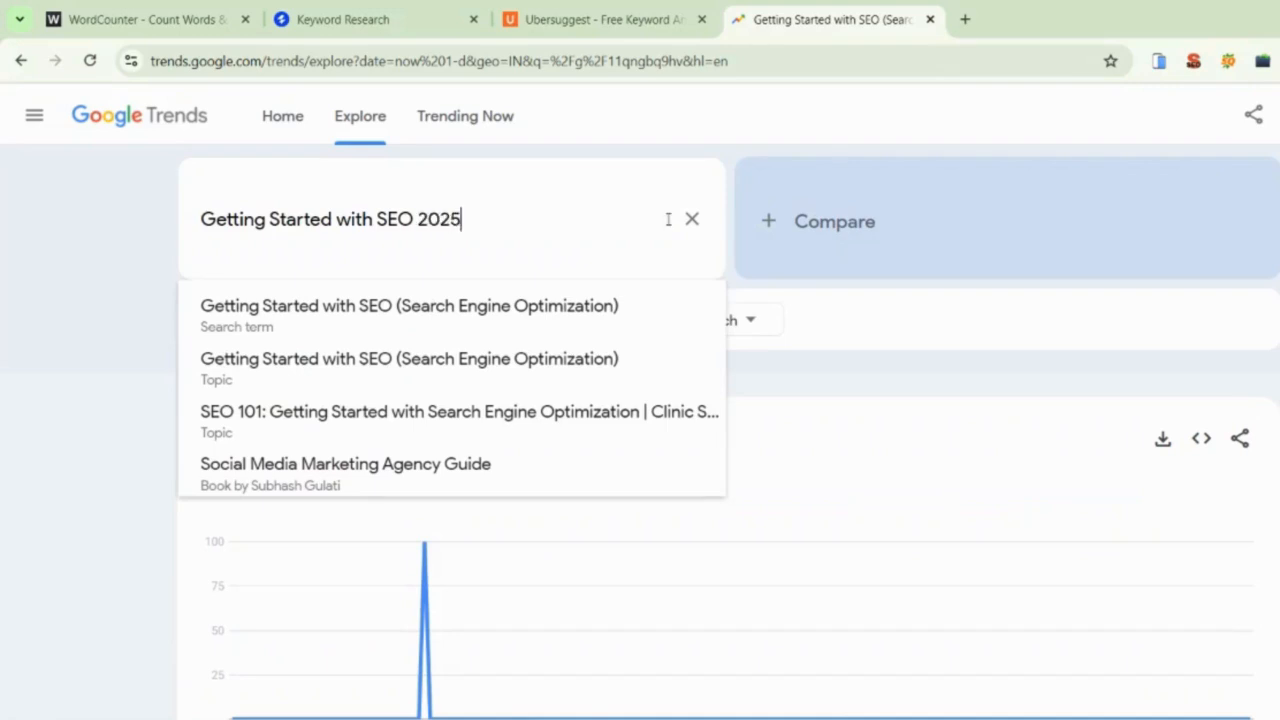
key("Return")
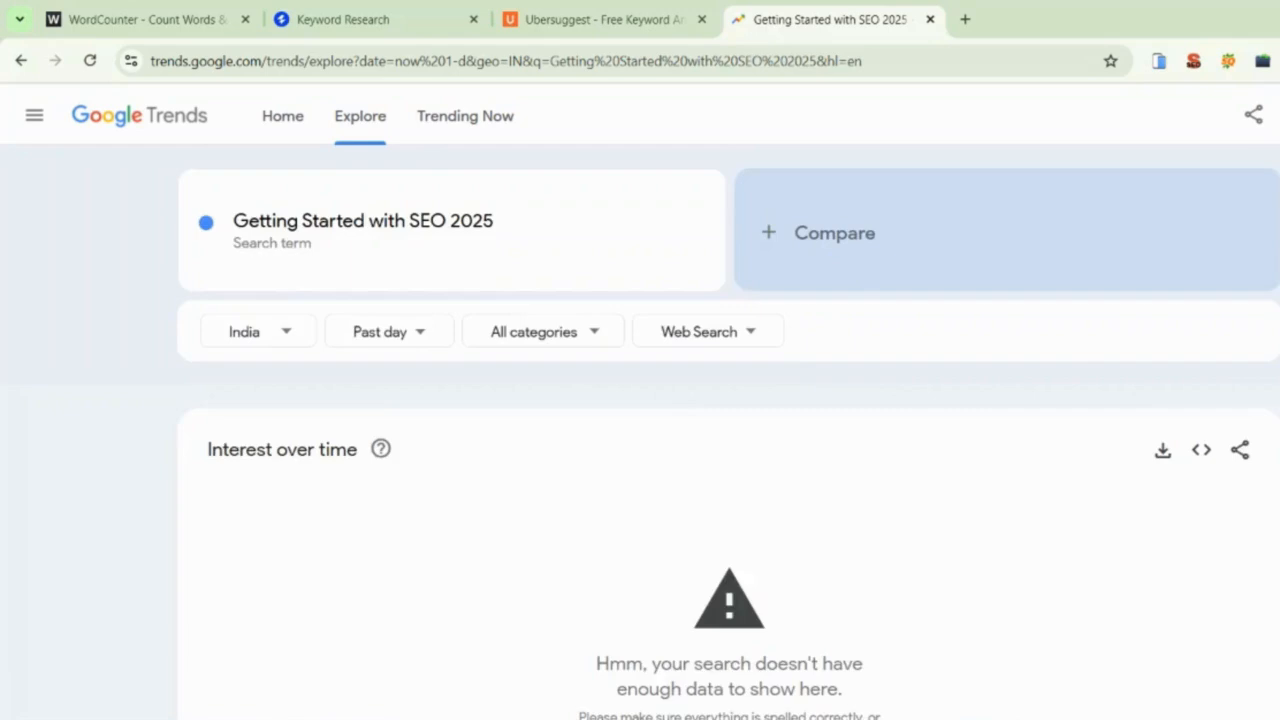
scroll(638, 244, "down", 5)
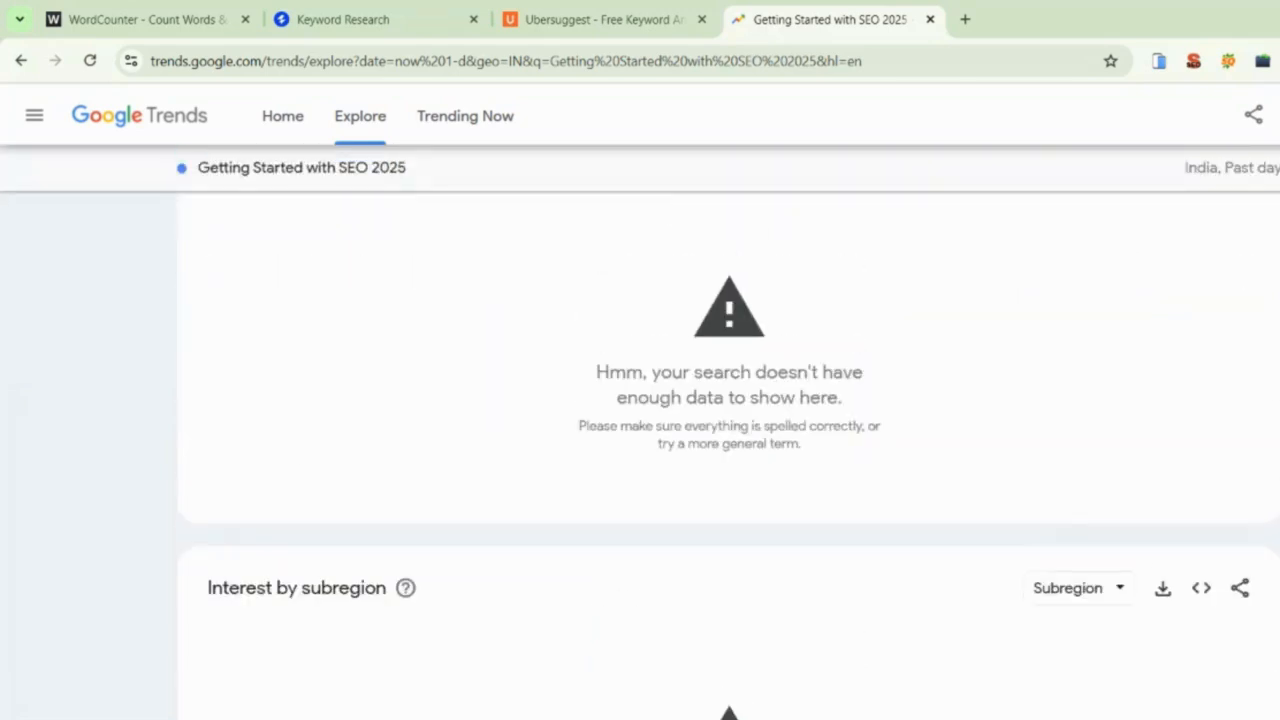
- Explore the search term "paid ads" instead and review its subregion interest, related topics and related queries
scroll(451, 300, "up", 5)
left_click(463, 228)
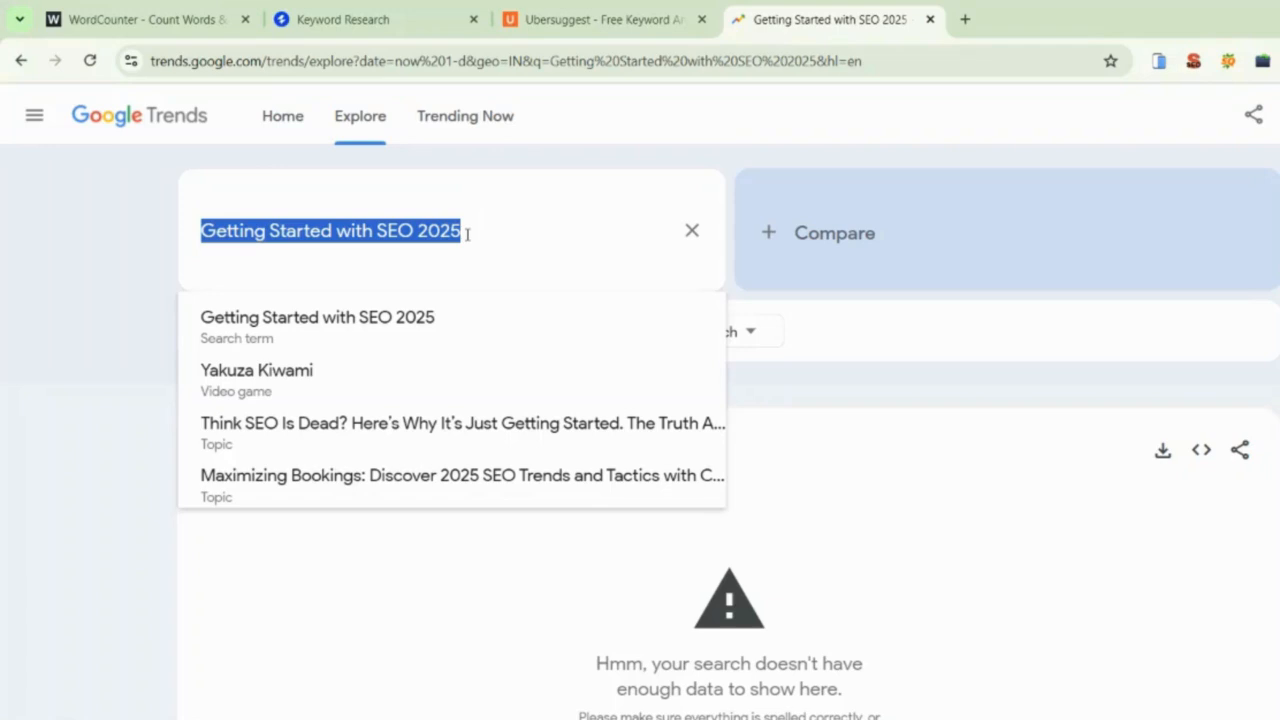
type("paid ads")
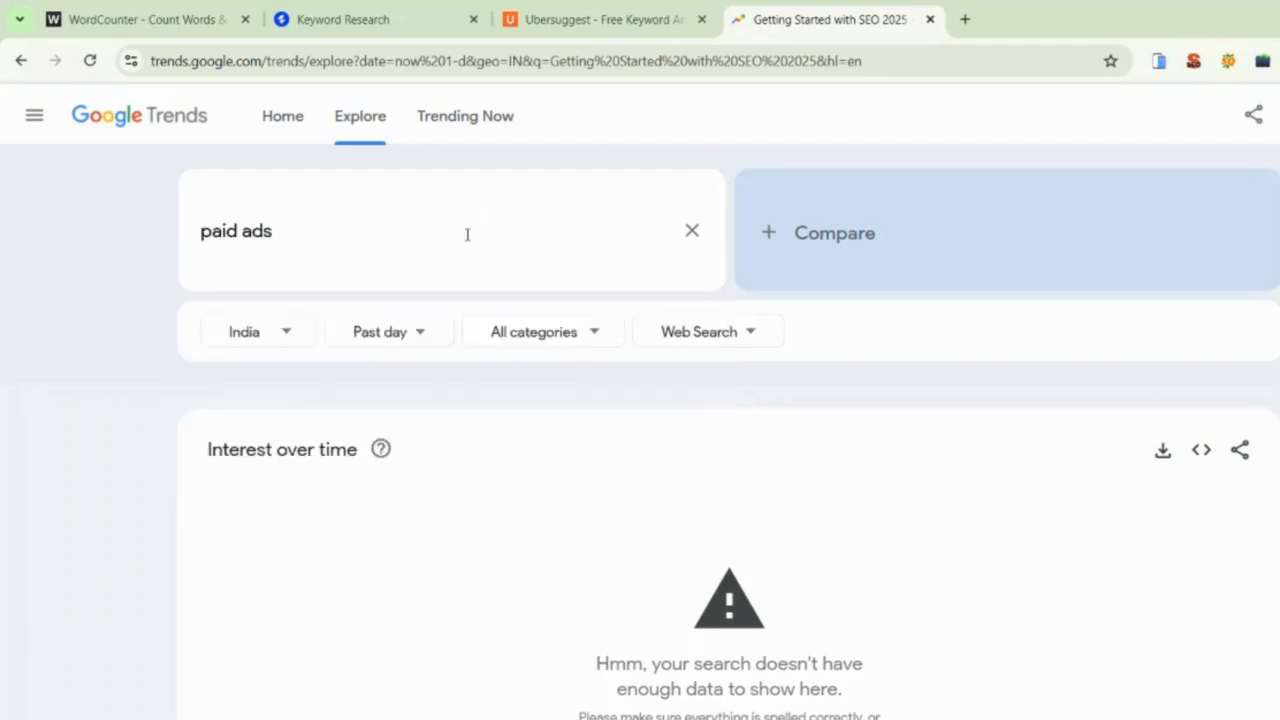
key("Return")
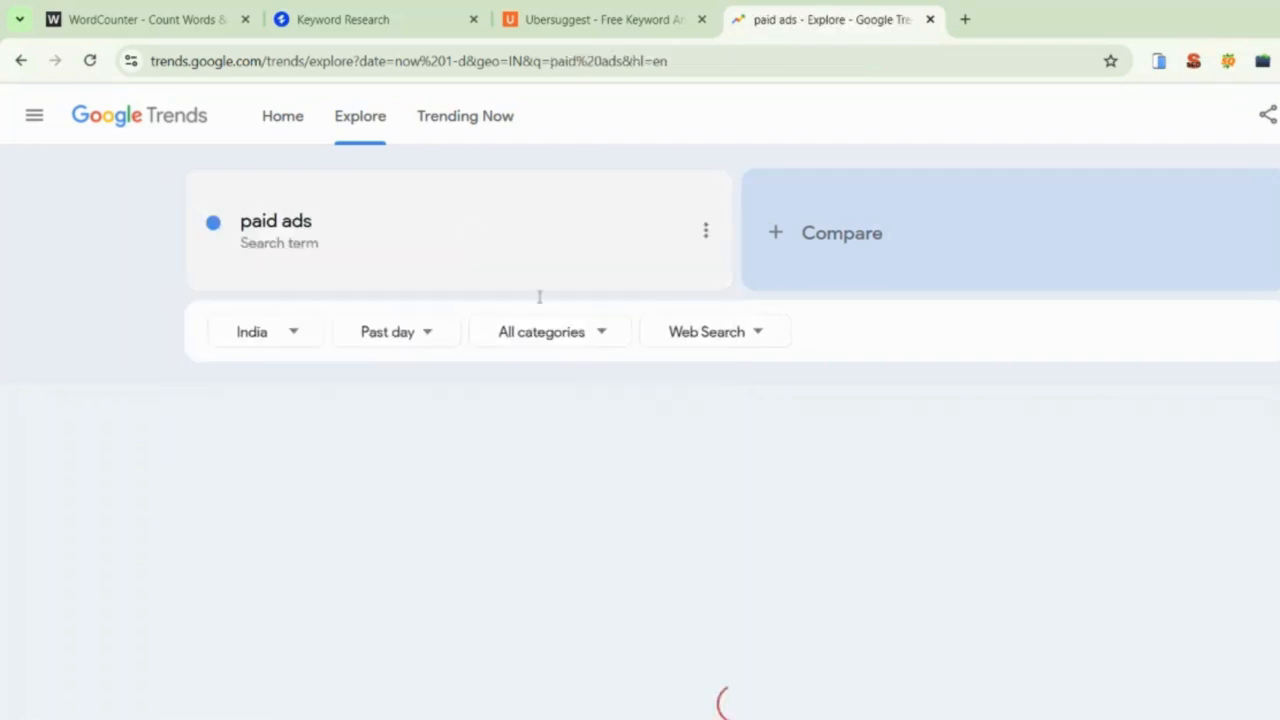
scroll(1140, 300, "down", 7)
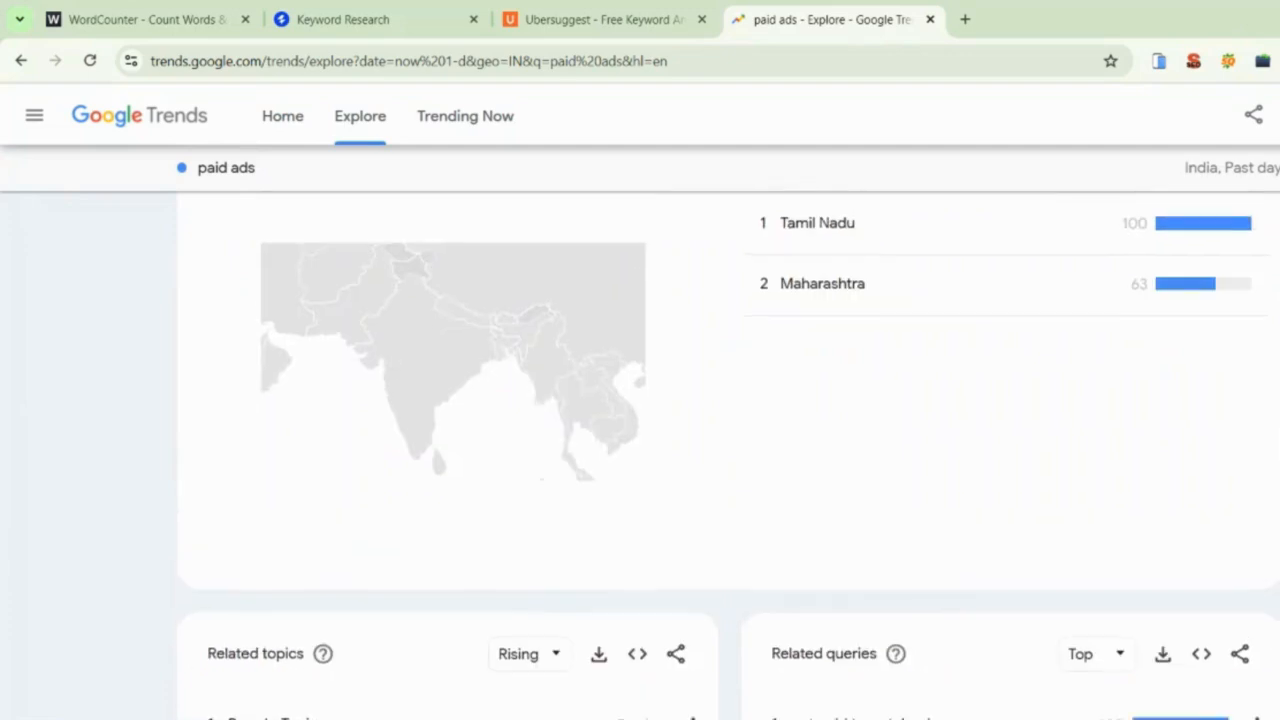
scroll(1125, 350, "down", 3)
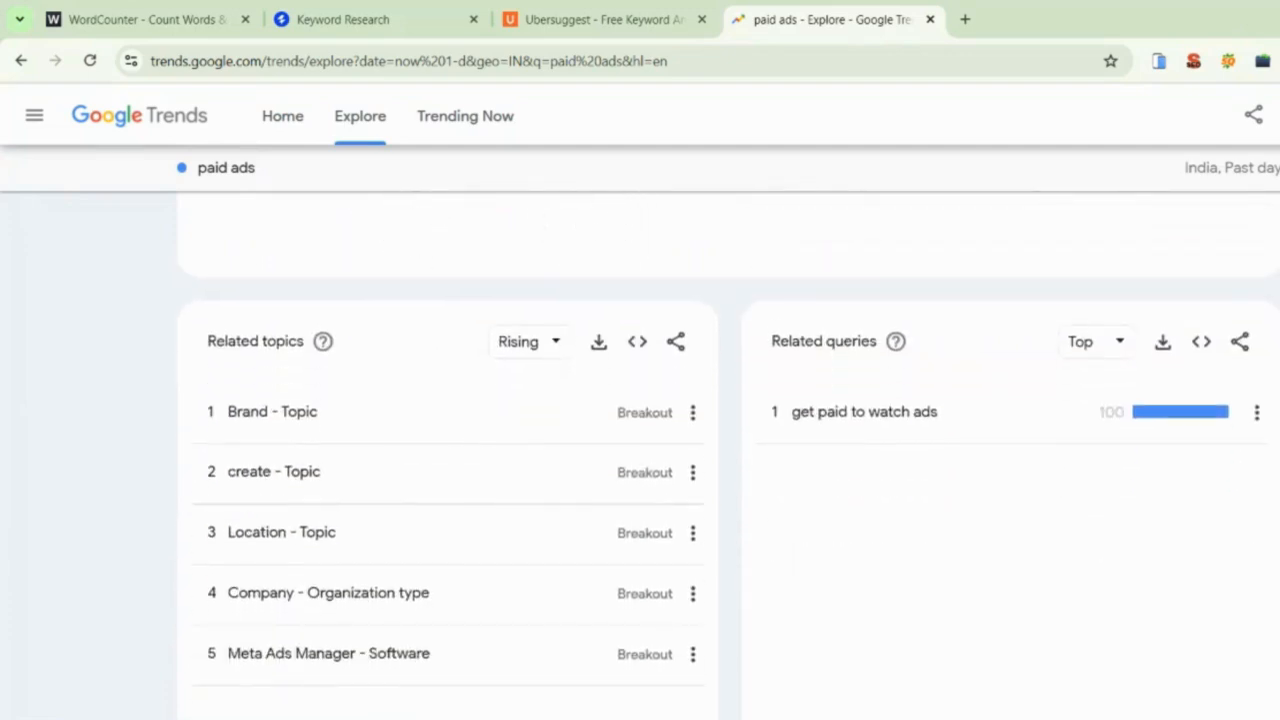
scroll(728, 430, "up", 10)
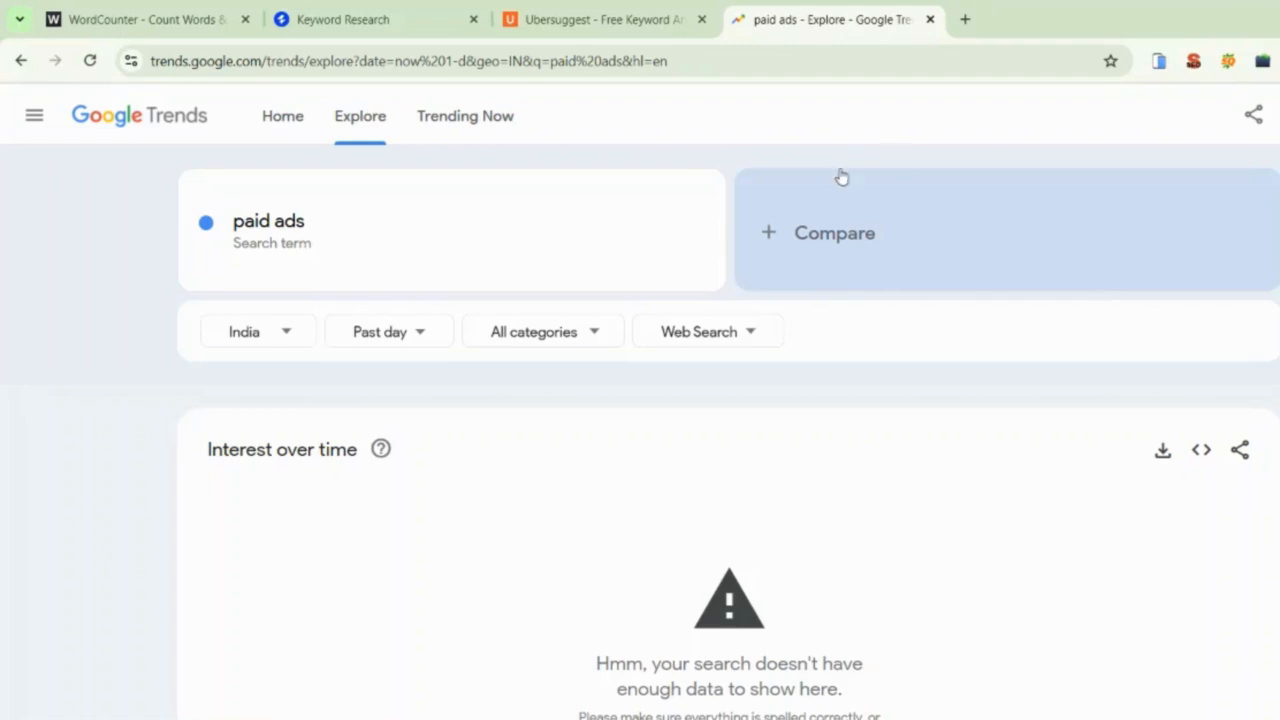